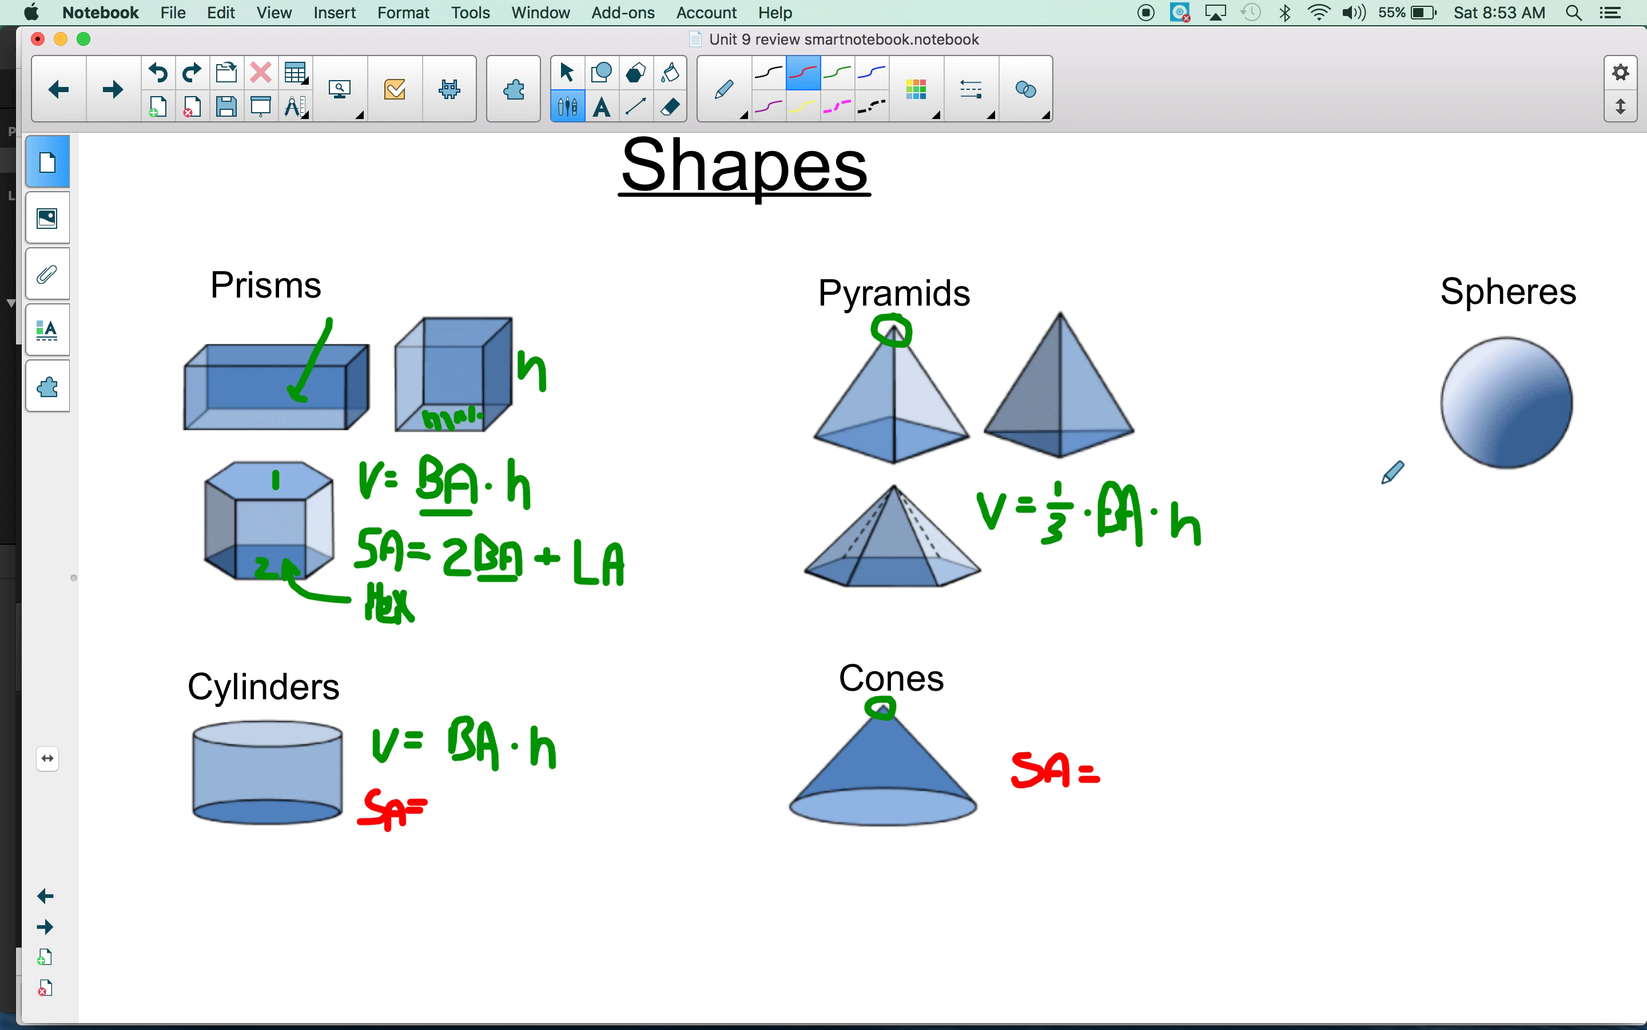
# Handwrite red 'V=' and, below it, 'SA=' to the left of the sphere under Spheres
pyautogui.moveTo(1400, 499)
pyautogui.mouseDown()
pyautogui.moveTo(1406, 530)
pyautogui.moveTo(1429, 491)
pyautogui.moveTo(1450, 518)
pyautogui.mouseUp()
pyautogui.click(1432, 518)
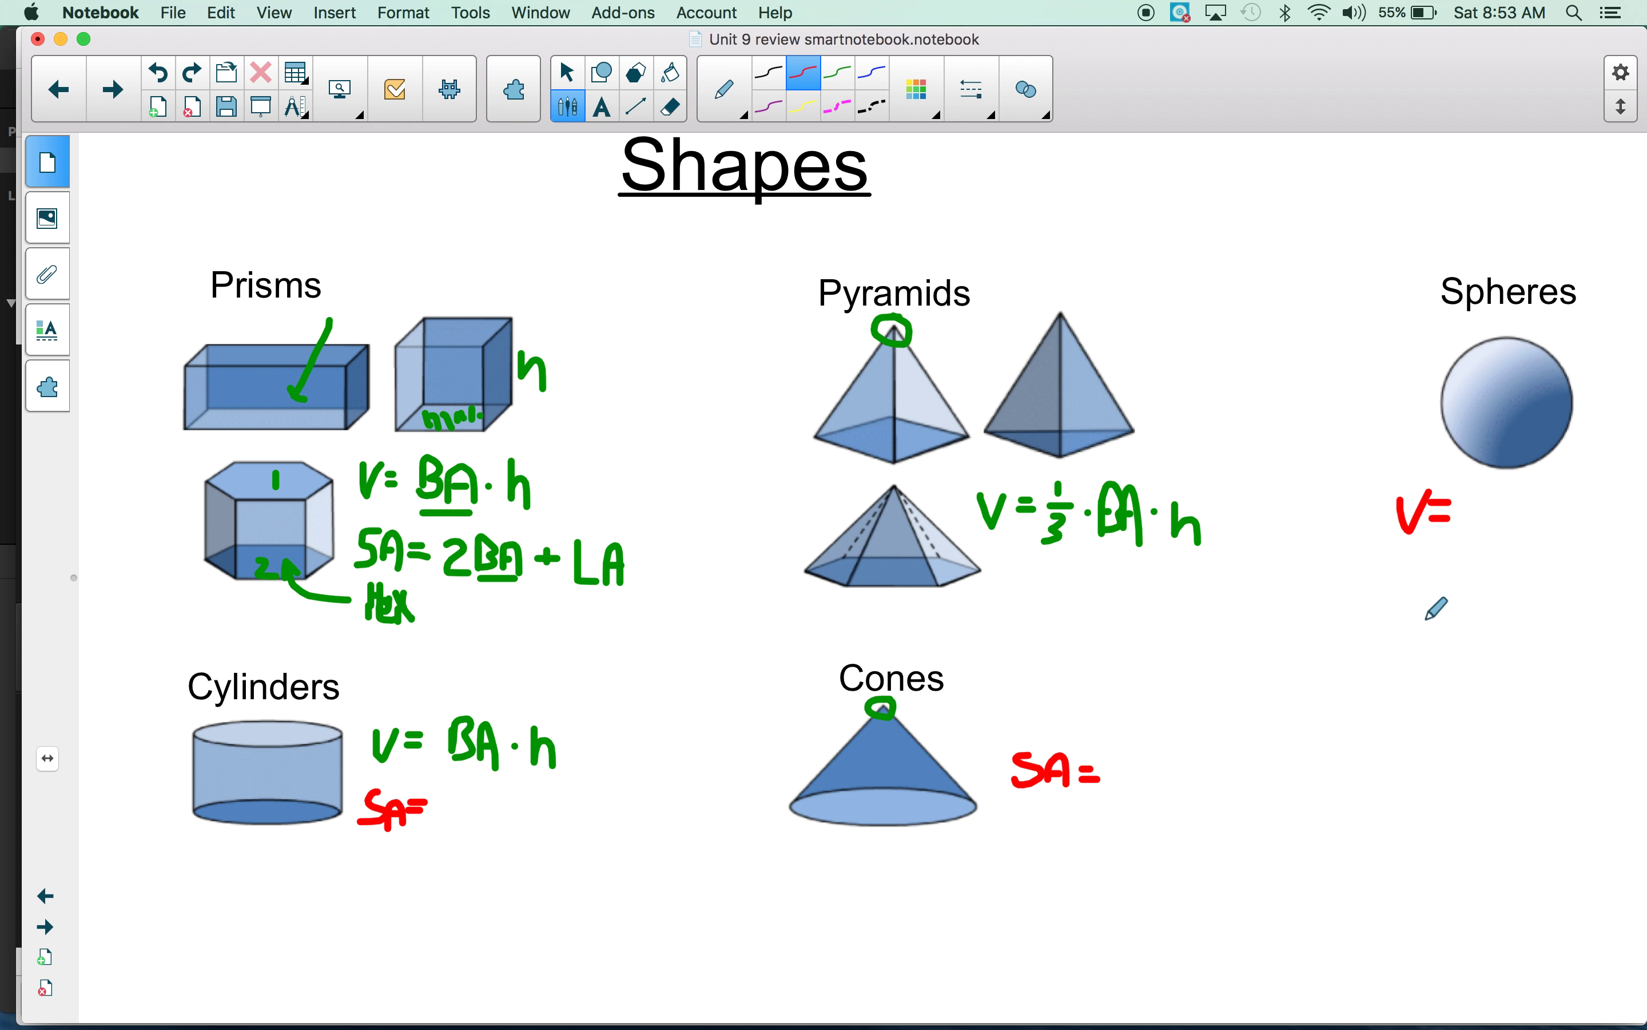
pyautogui.moveTo(1408, 575)
pyautogui.mouseDown()
pyautogui.moveTo(1396, 610)
pyautogui.moveTo(1447, 611)
pyautogui.moveTo(1475, 589)
pyautogui.mouseUp()
pyautogui.click(1464, 589)
pyautogui.moveTo(1460, 598); pyautogui.dragTo(1475, 597)
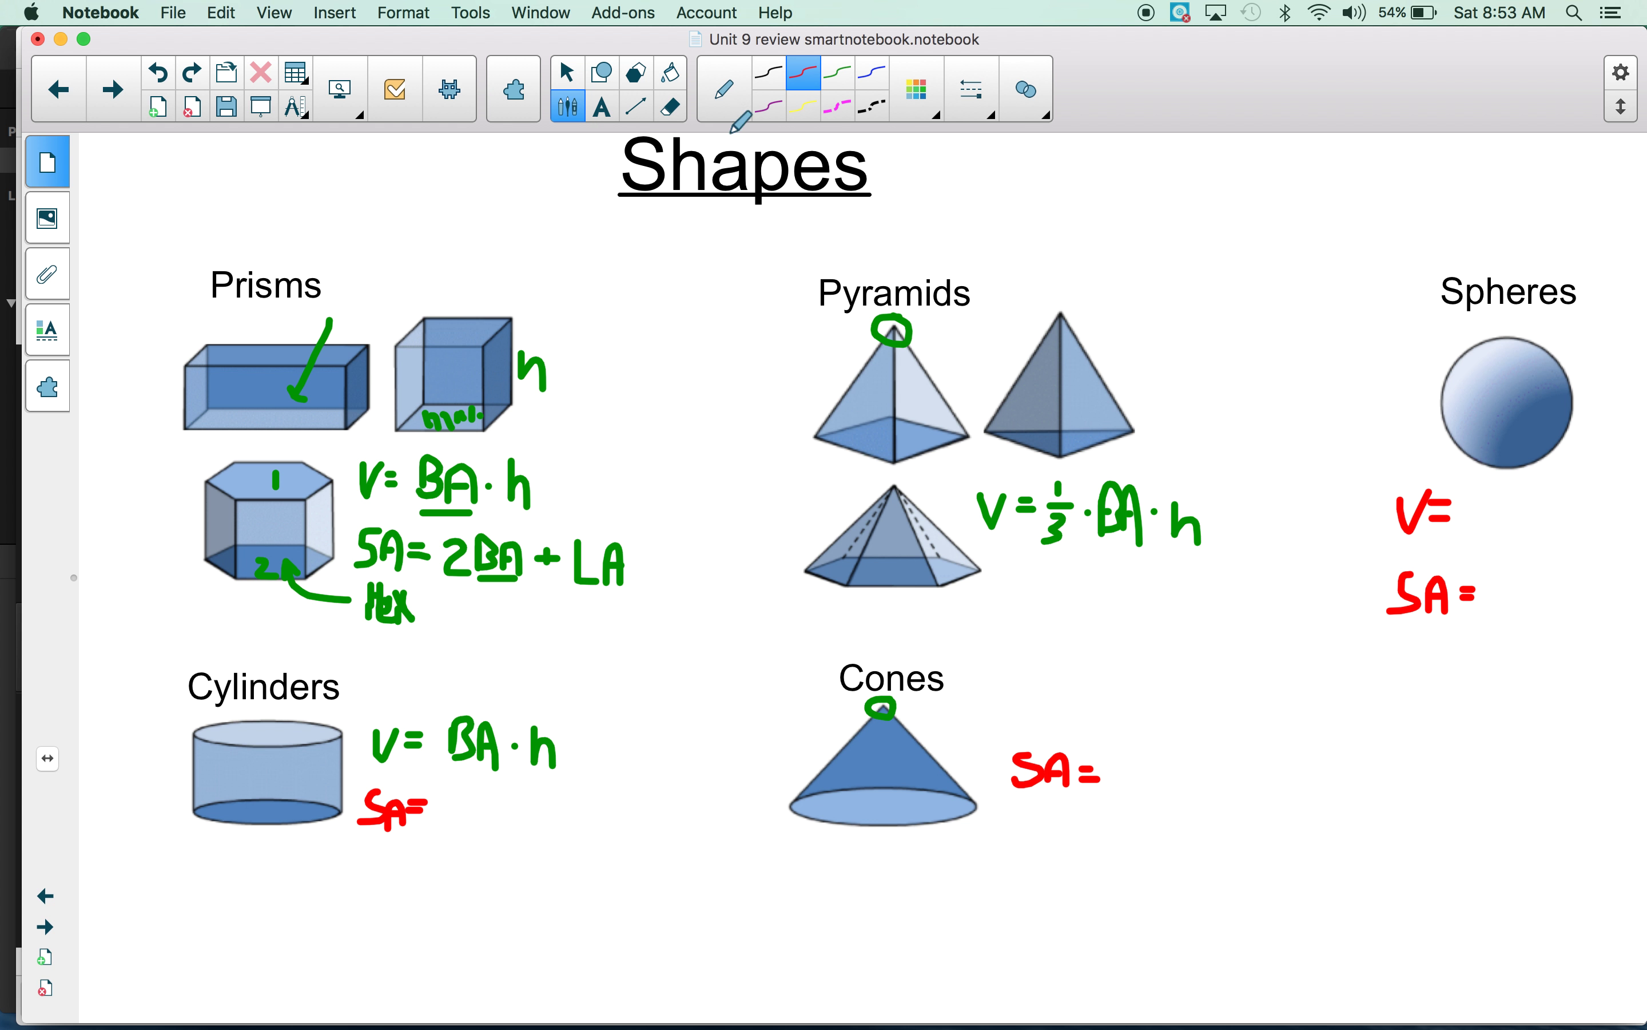
# Start a new 16-point text box below the Cylinders section
pyautogui.click(601, 108)
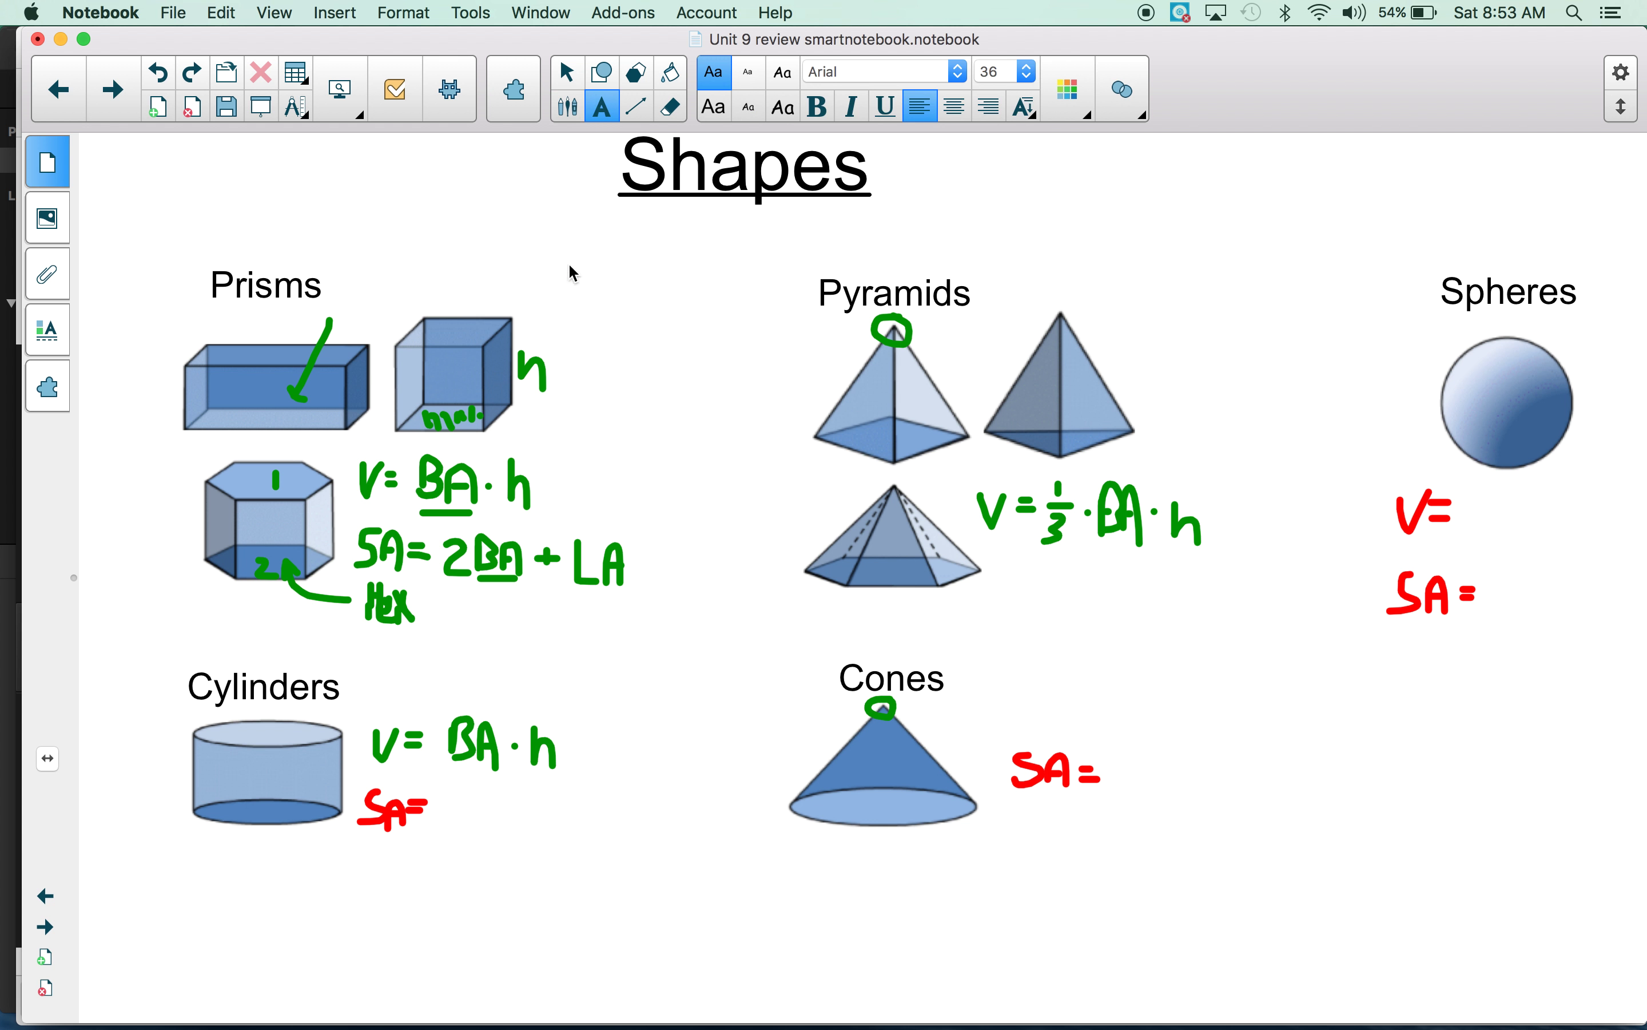
pyautogui.click(1023, 83)
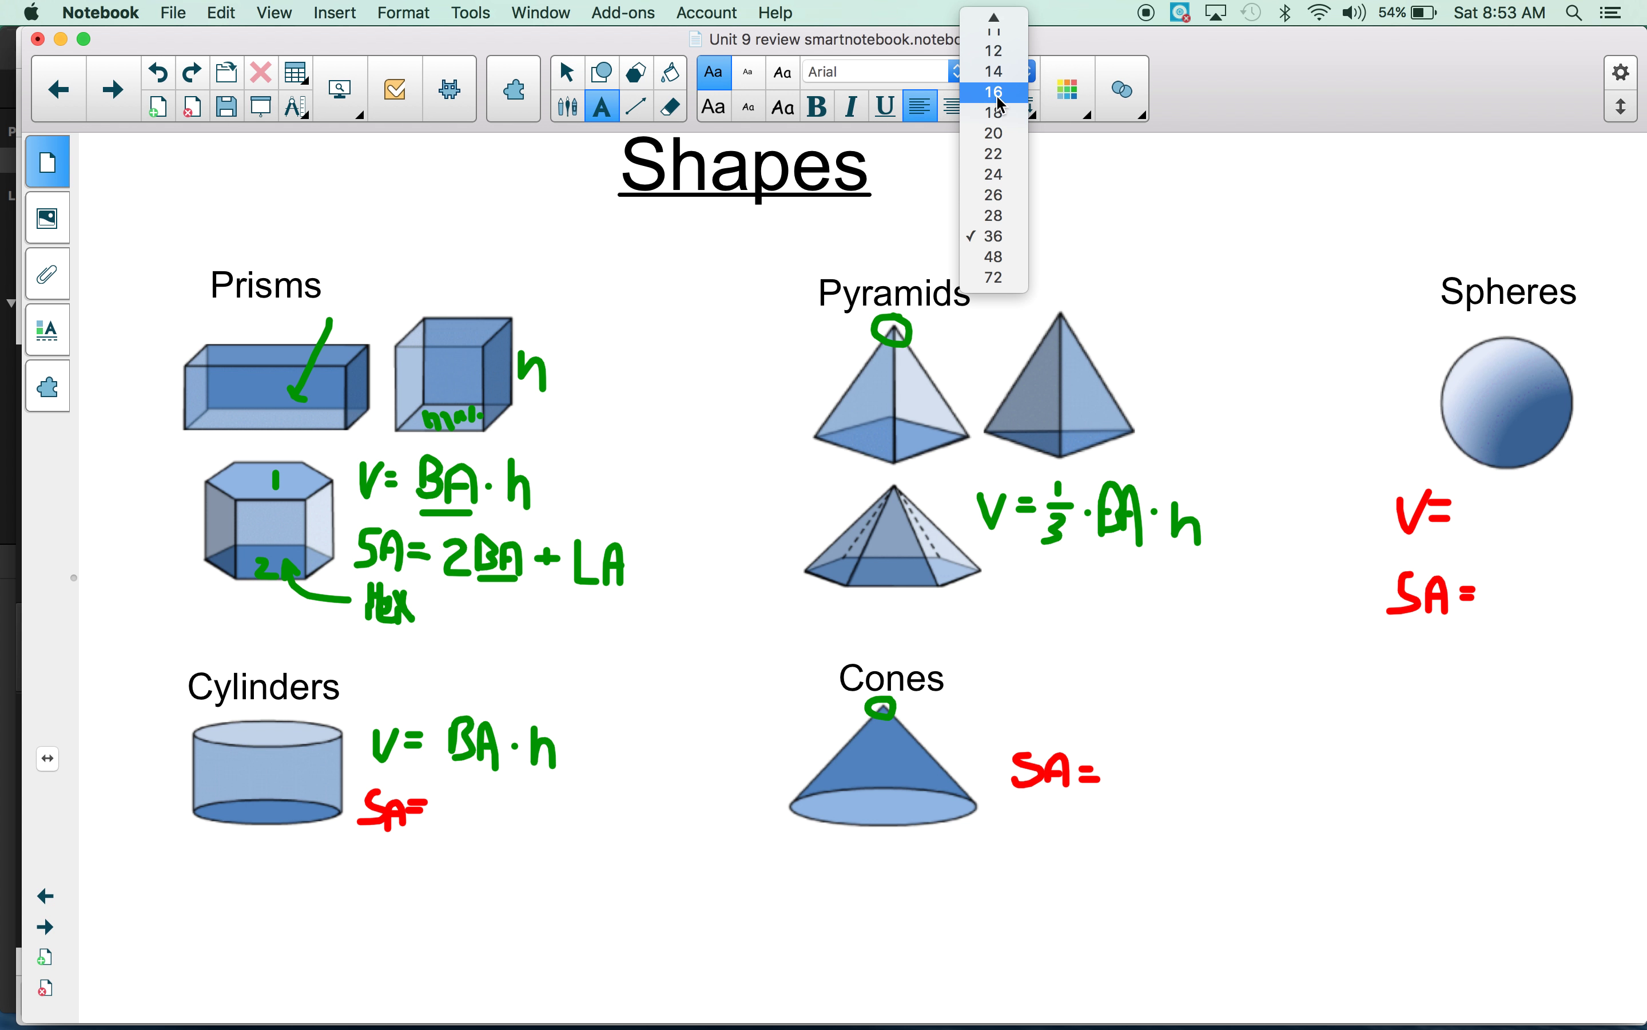
pyautogui.click(994, 92)
pyautogui.scroll(-3, 151, 936)
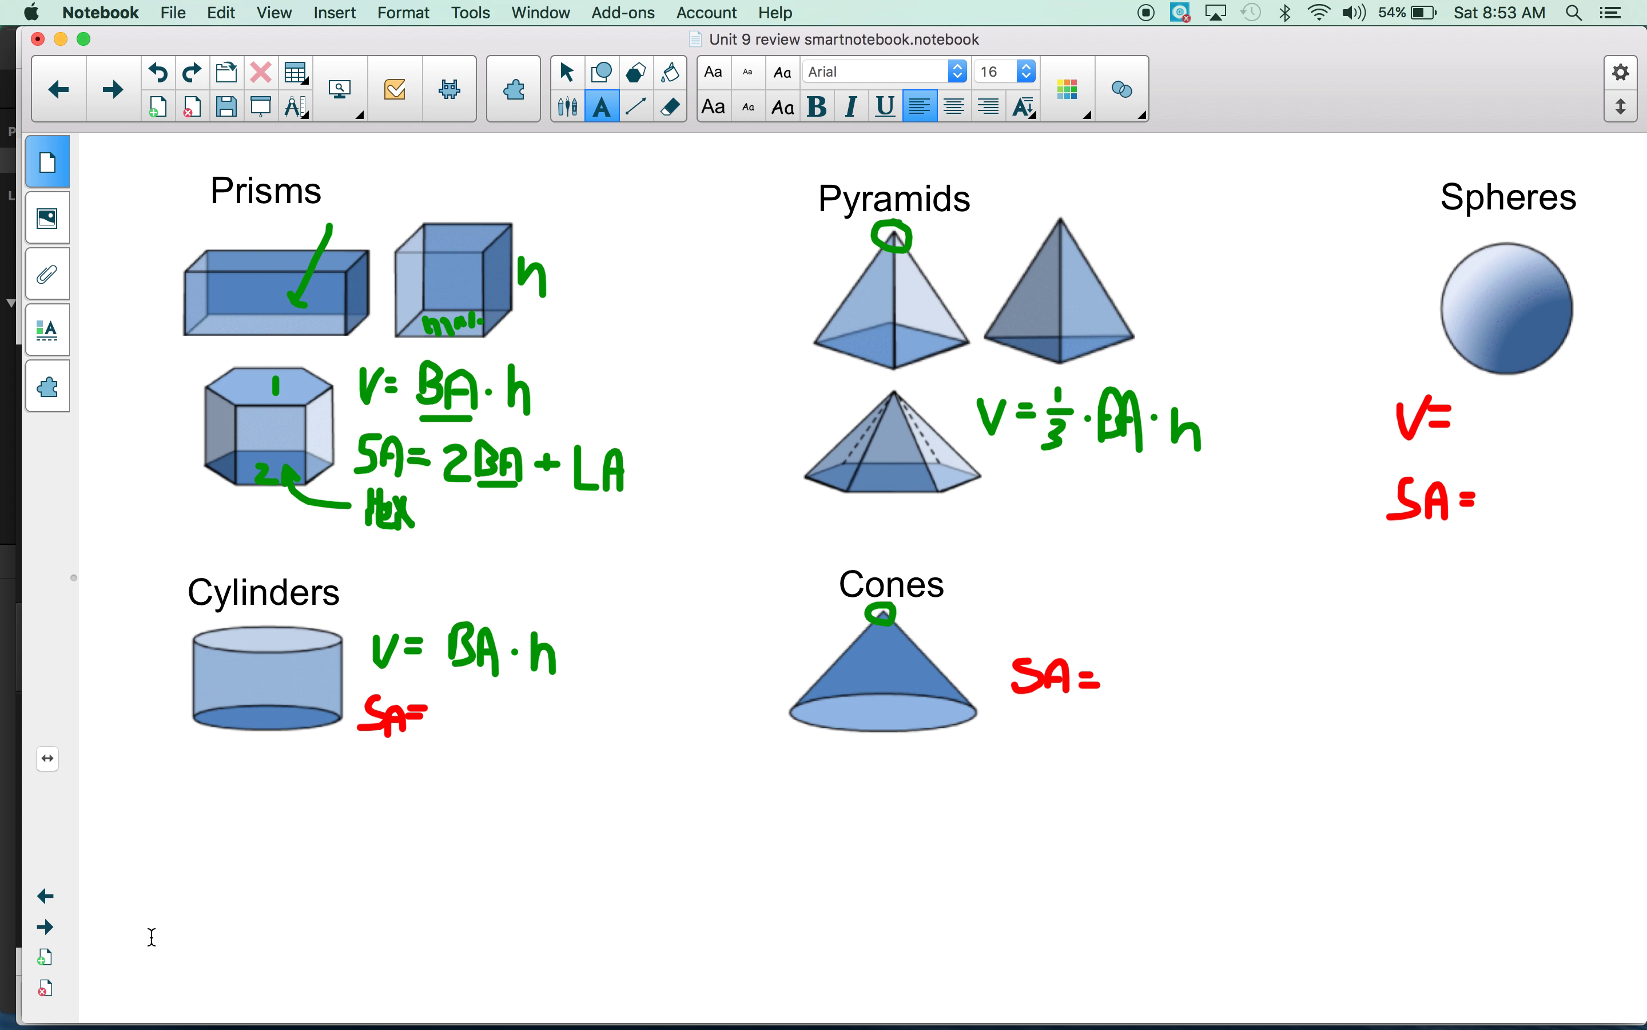
pyautogui.click(147, 815)
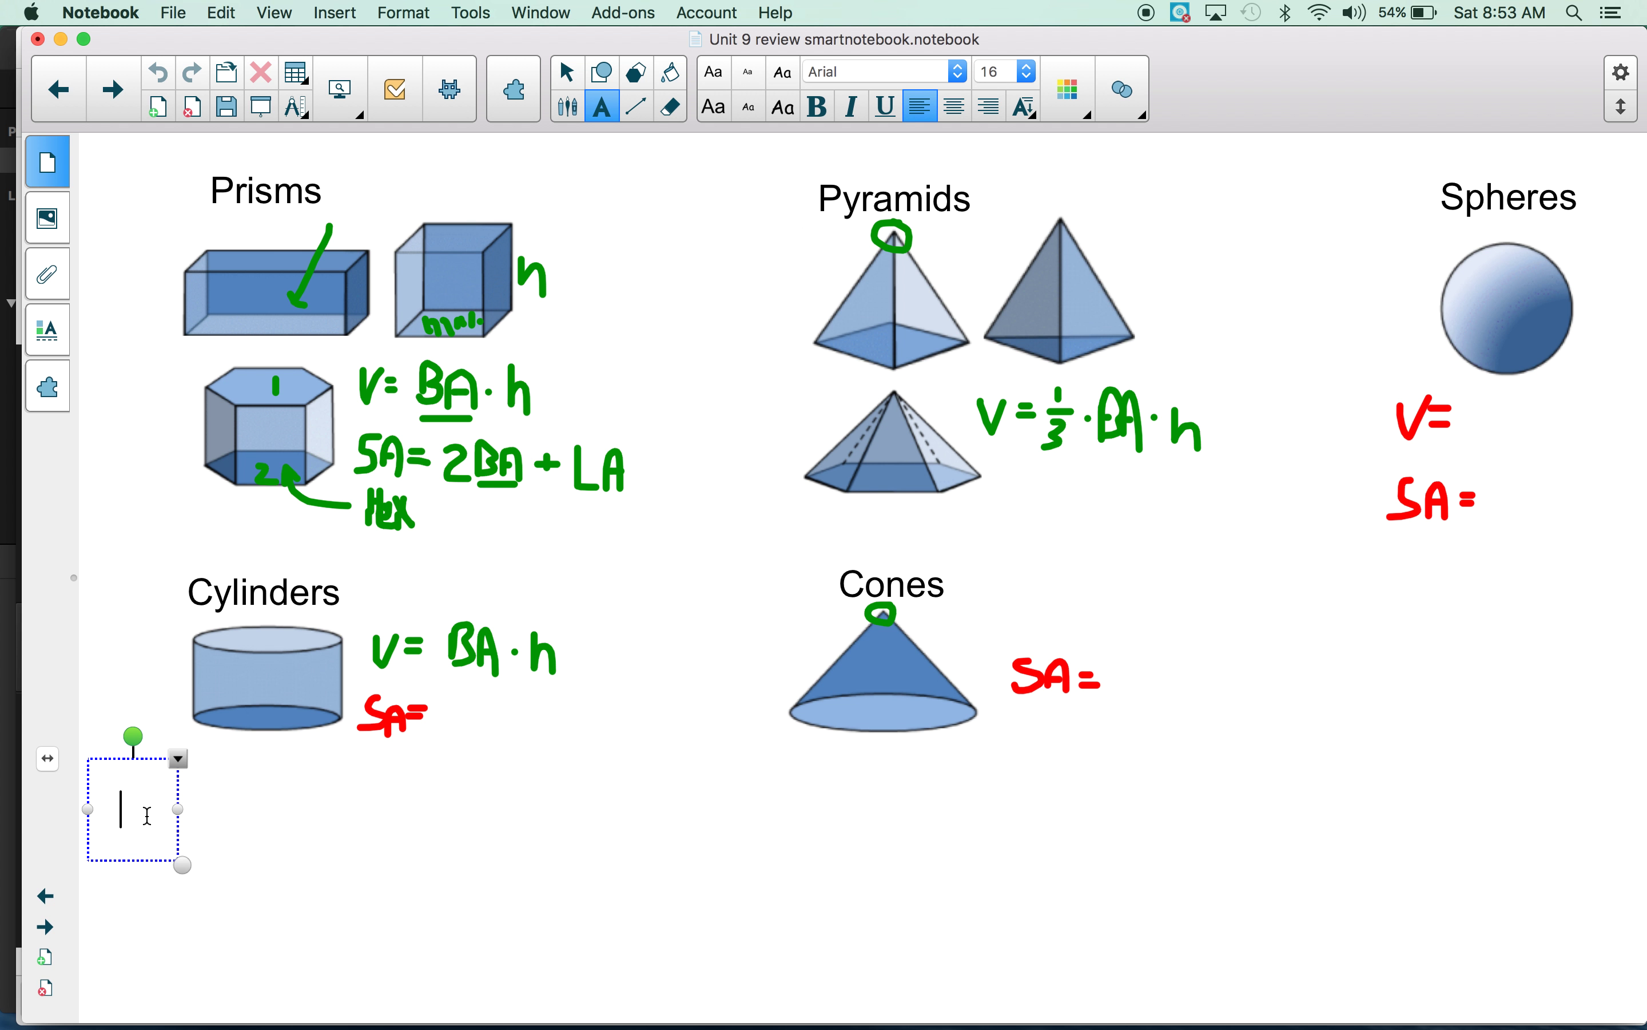
# Type 'Area of Hex, Area of eq. triangle,' correcting the misspelled 'triangle'
pyautogui.write('Are')
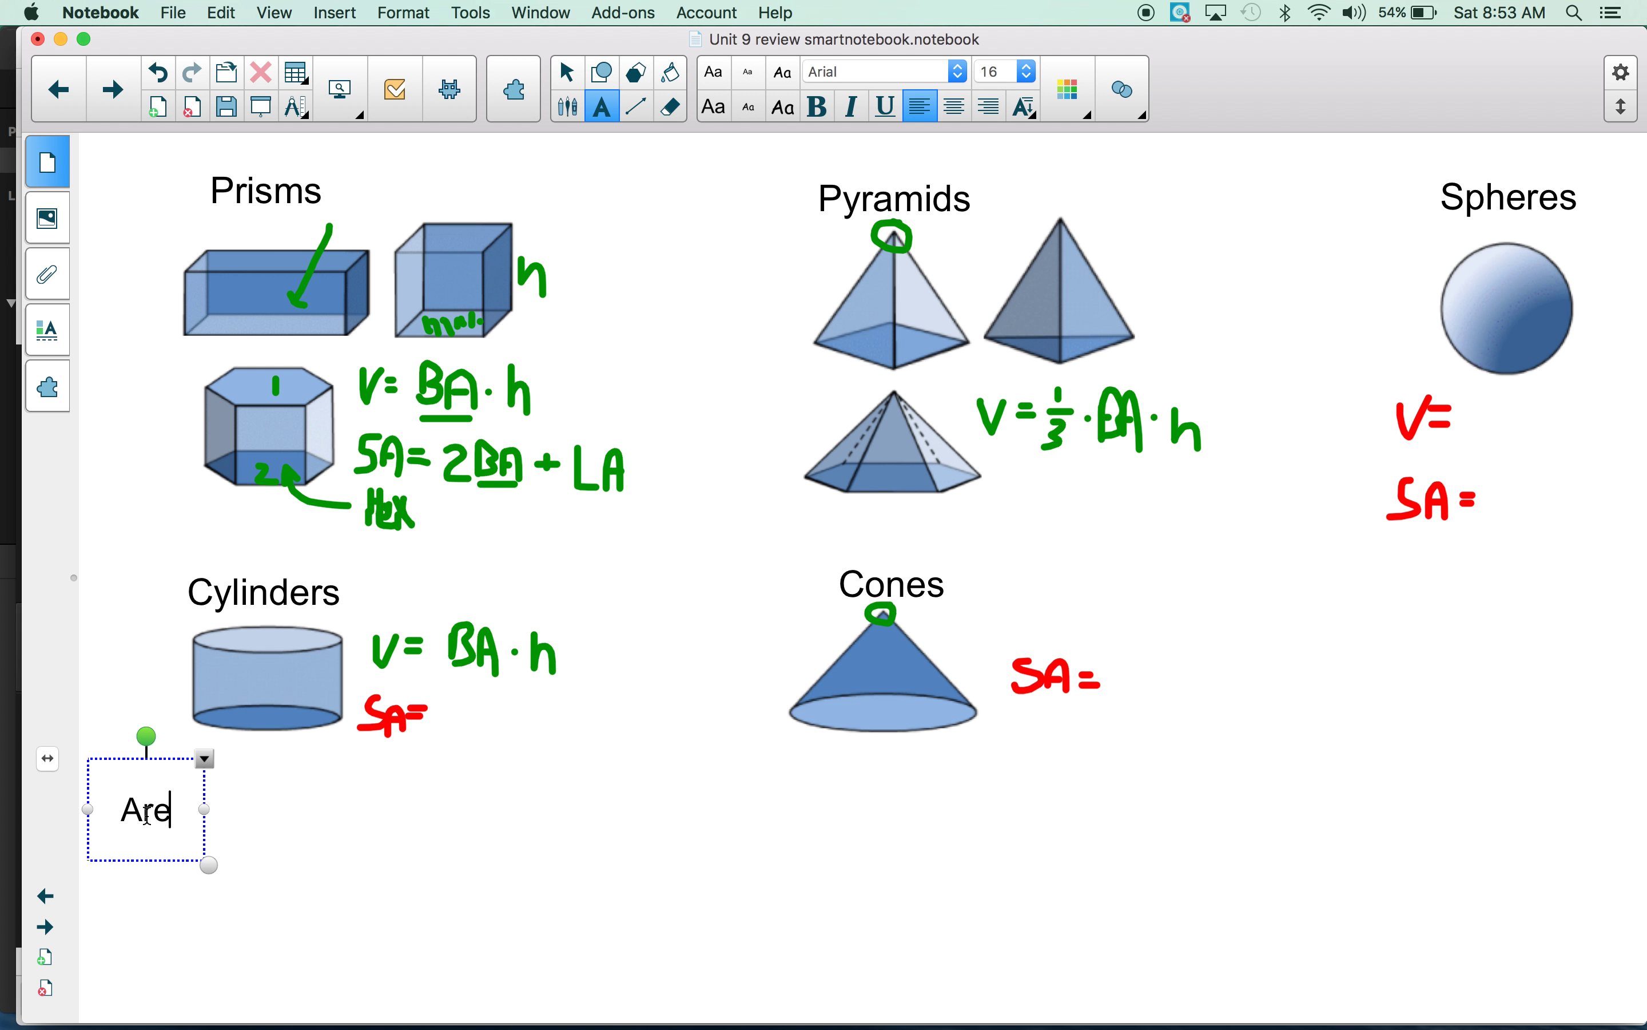
pyautogui.write('a of Hex,')
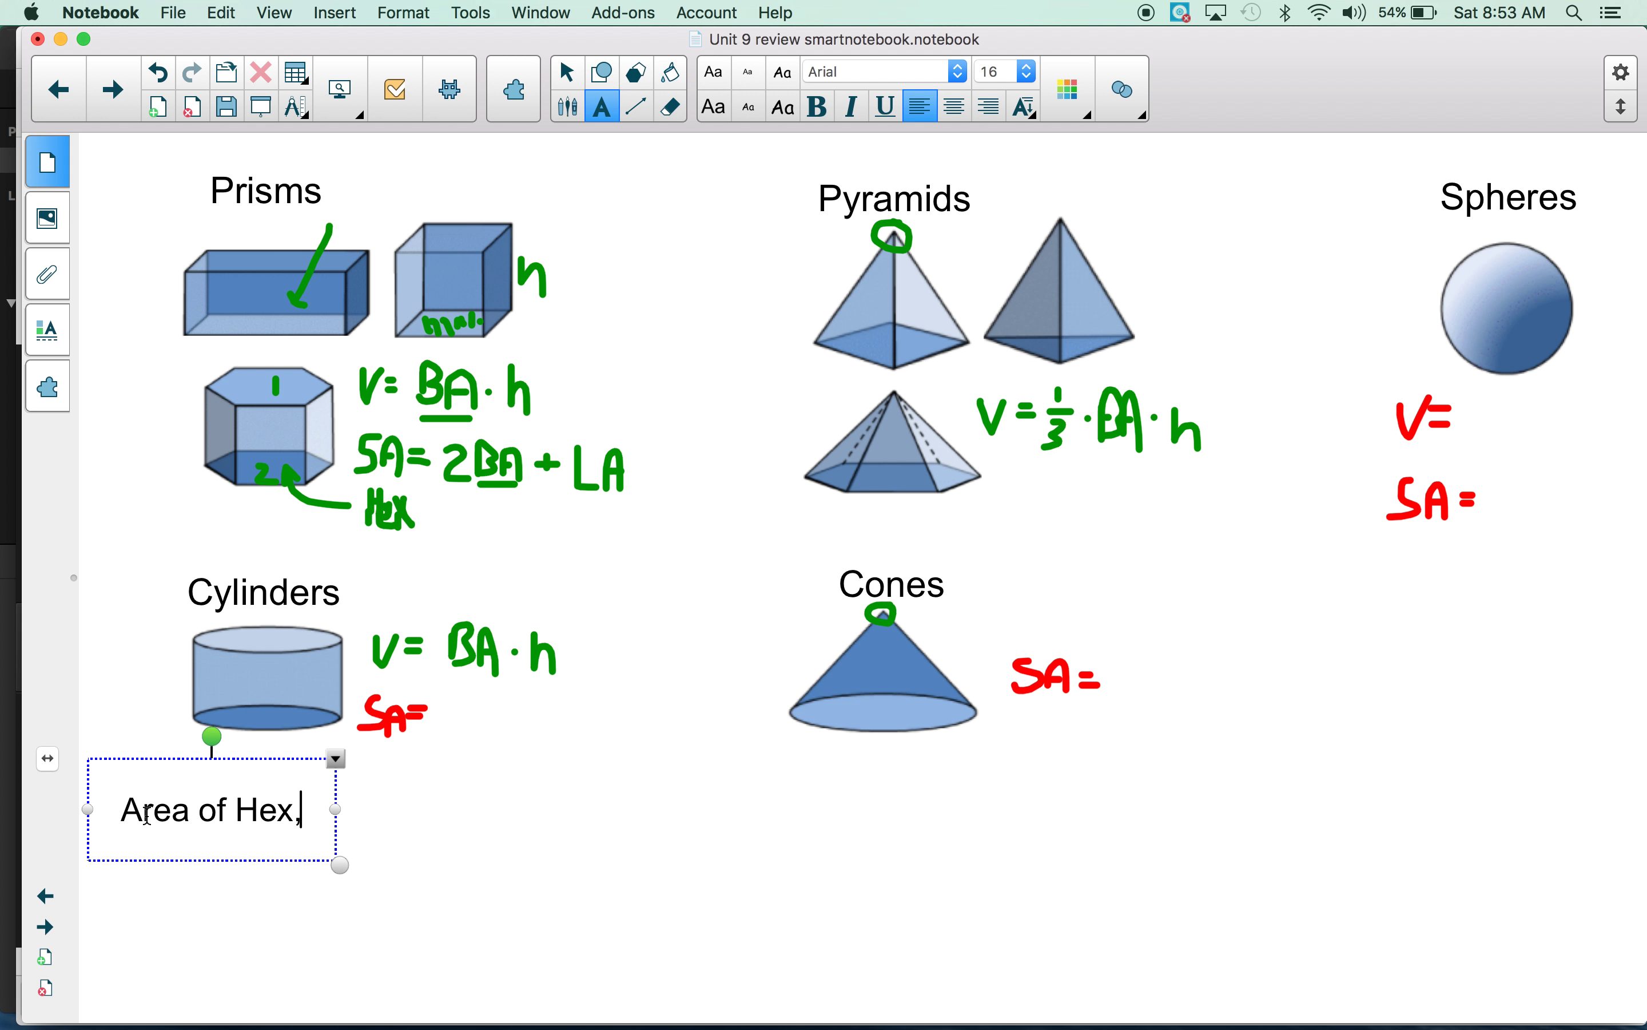
pyautogui.write(' Area of ')
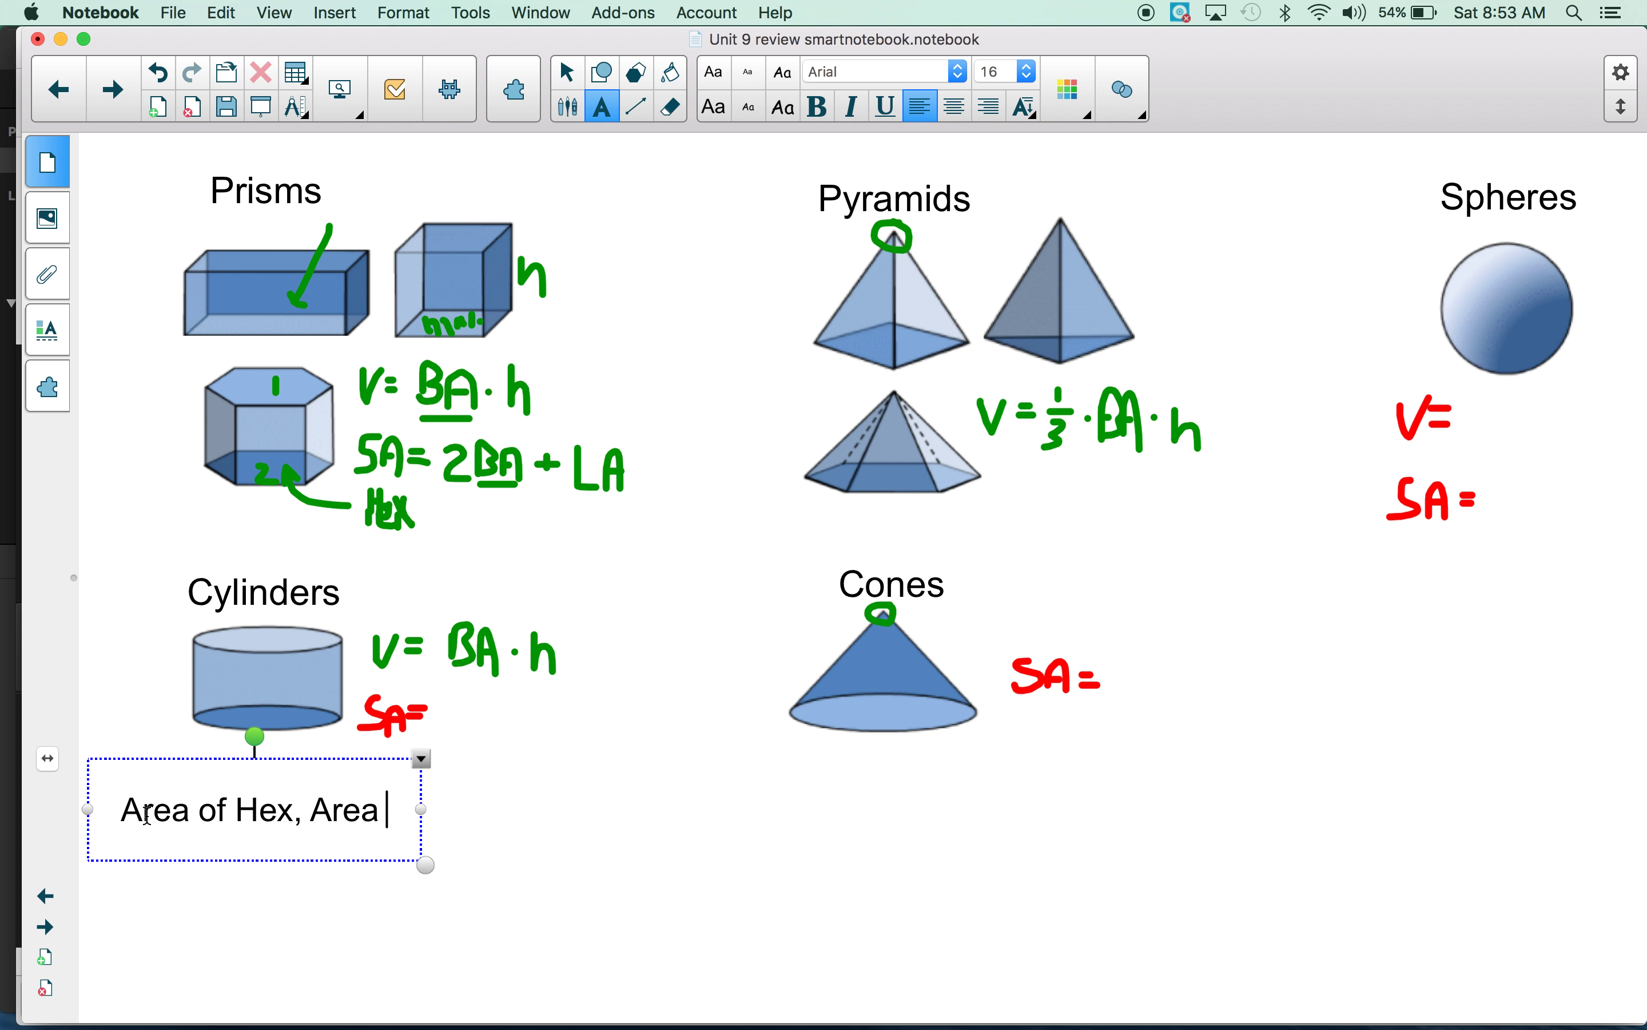
pyautogui.write('eq.')
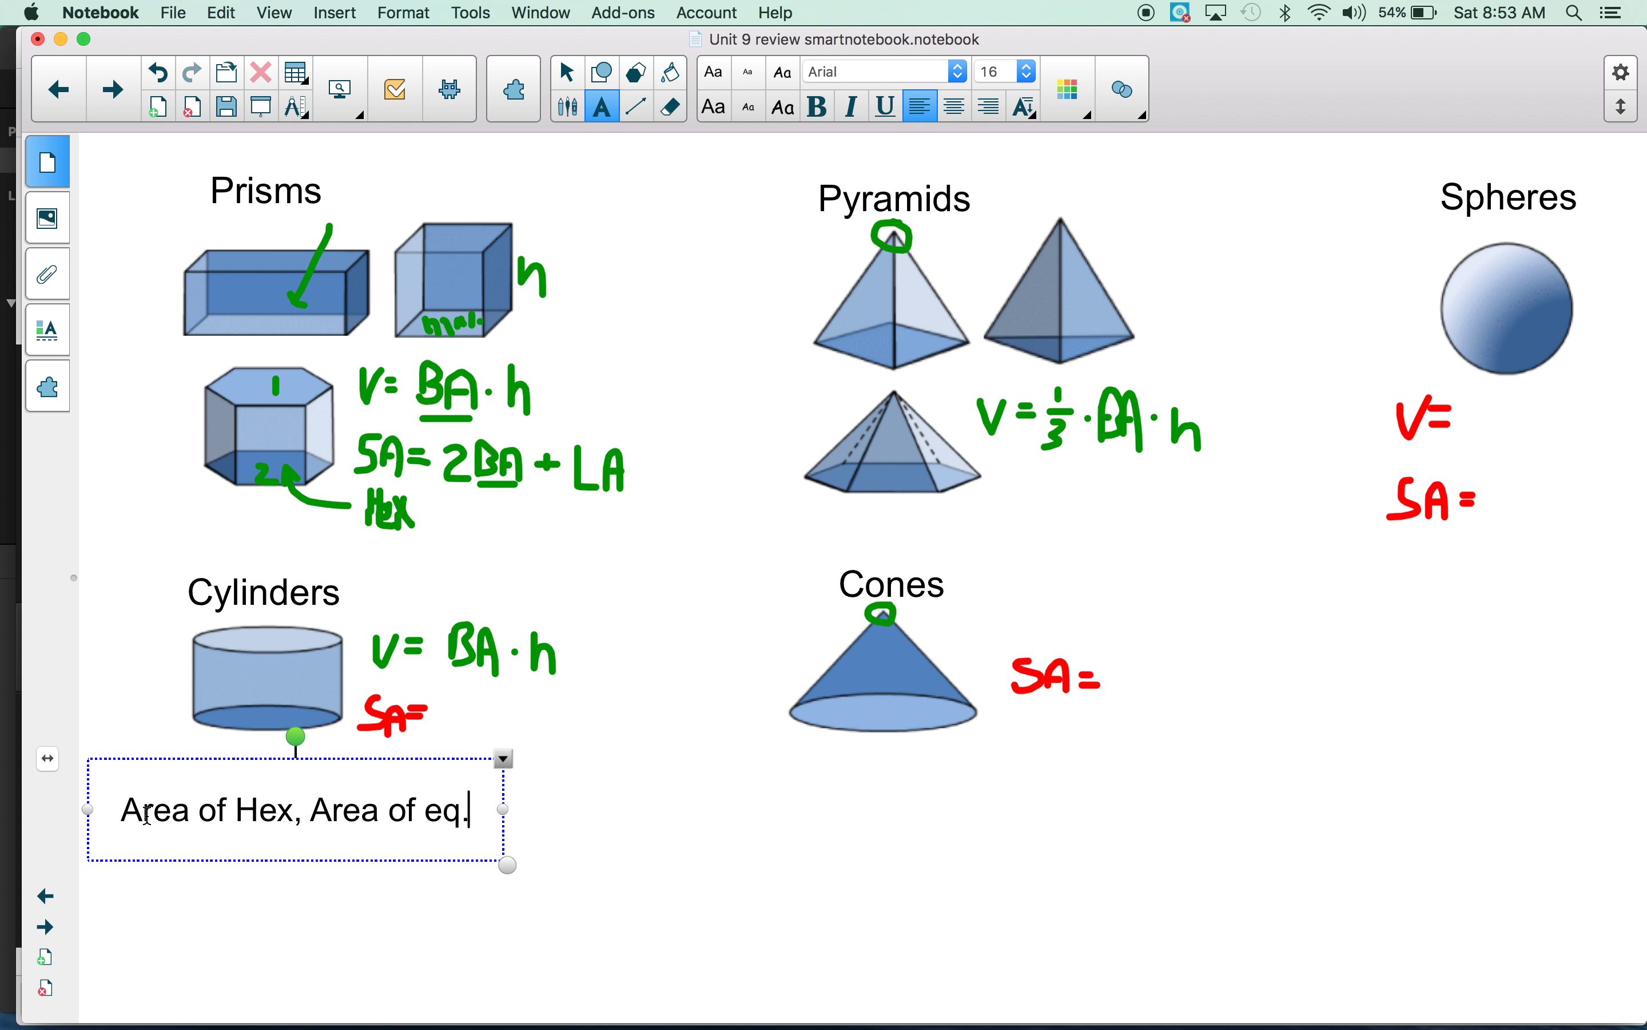
pyautogui.write(' triagn')
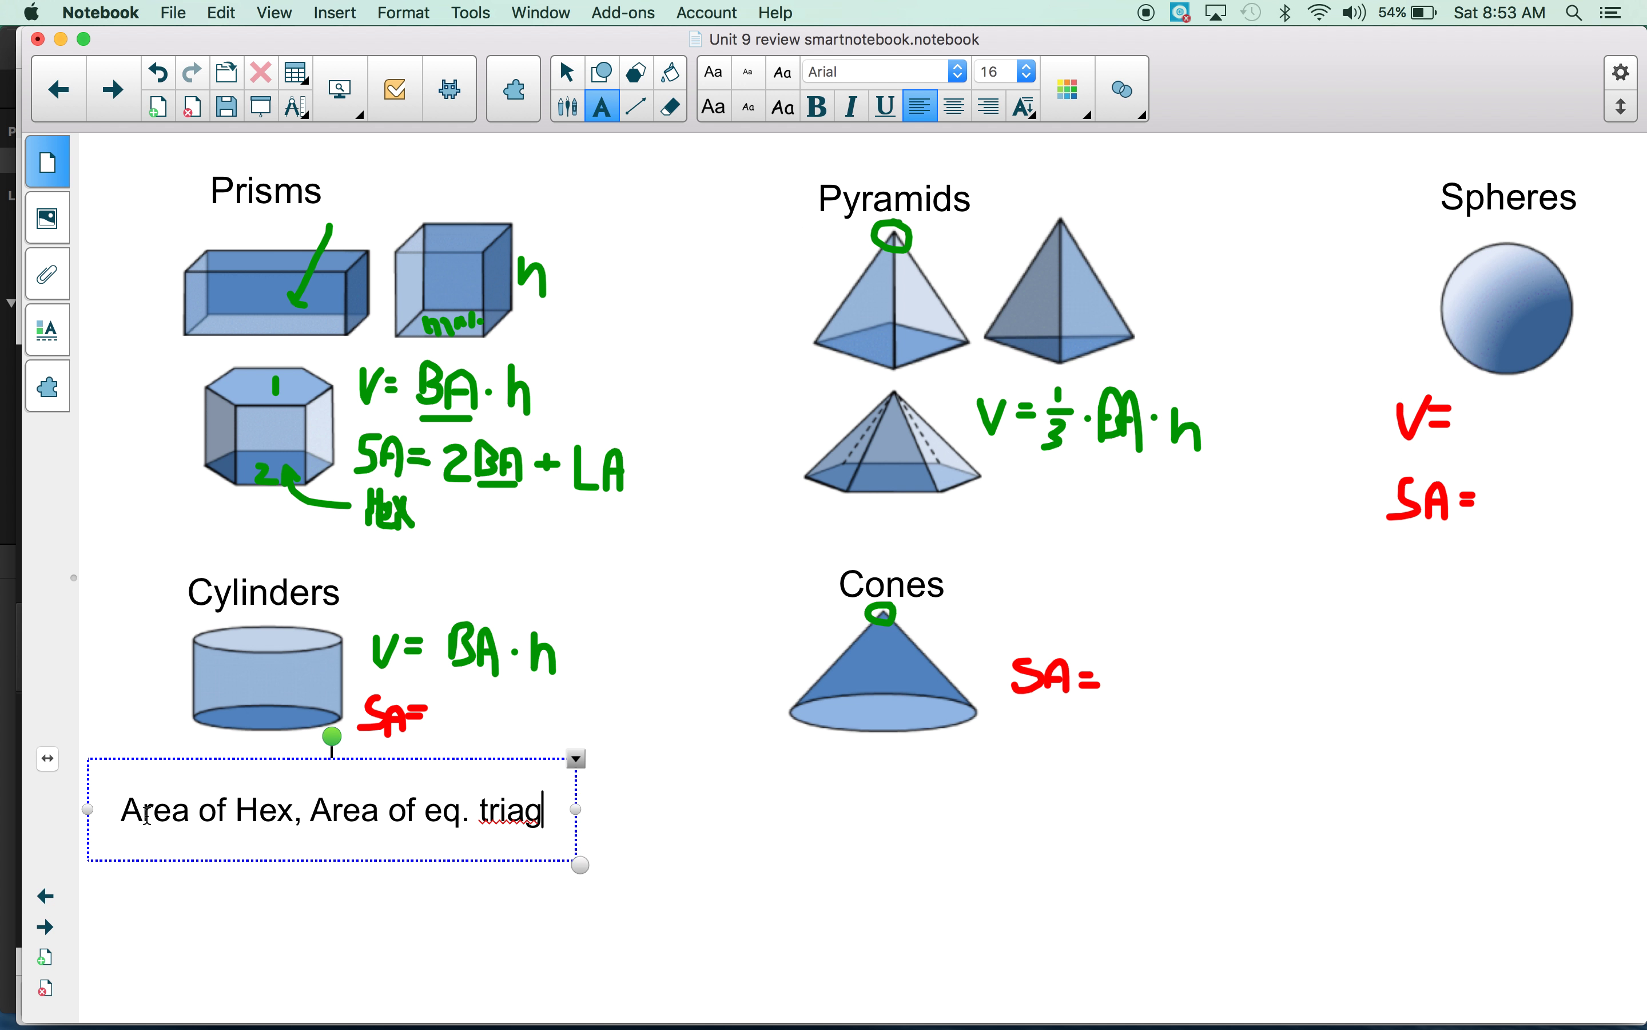
pyautogui.press('BackSpace')
pyautogui.press('BackSpace')
pyautogui.write('ngle,')
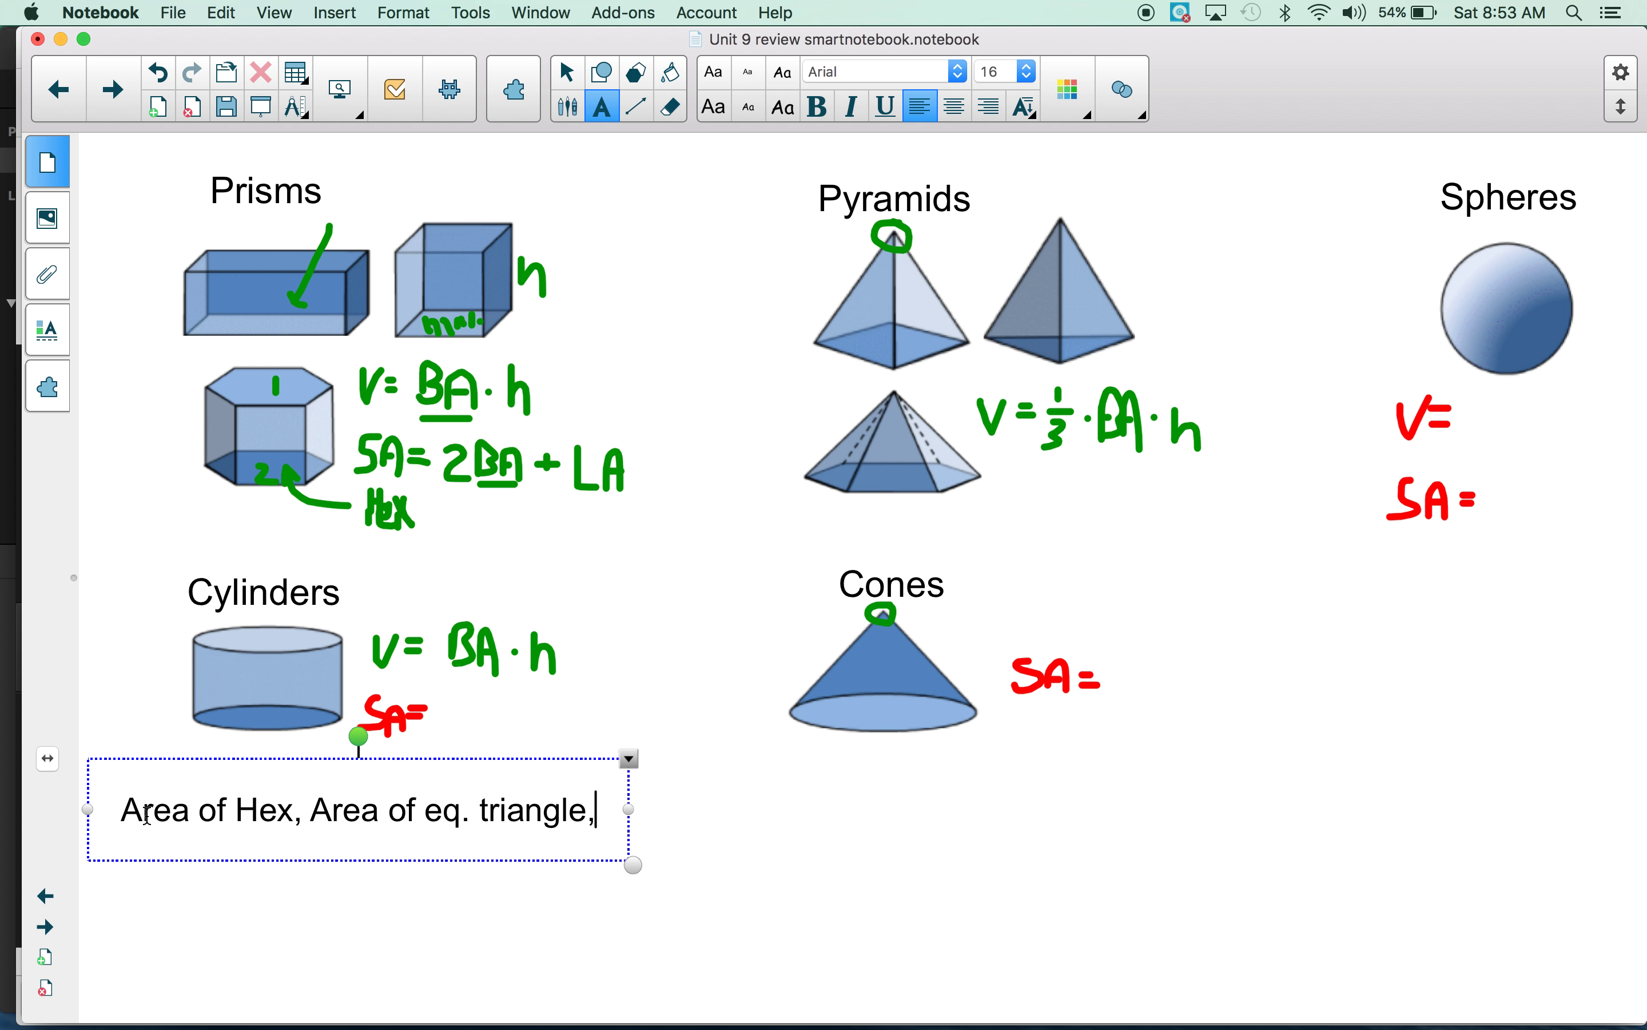
pyautogui.write(' S')
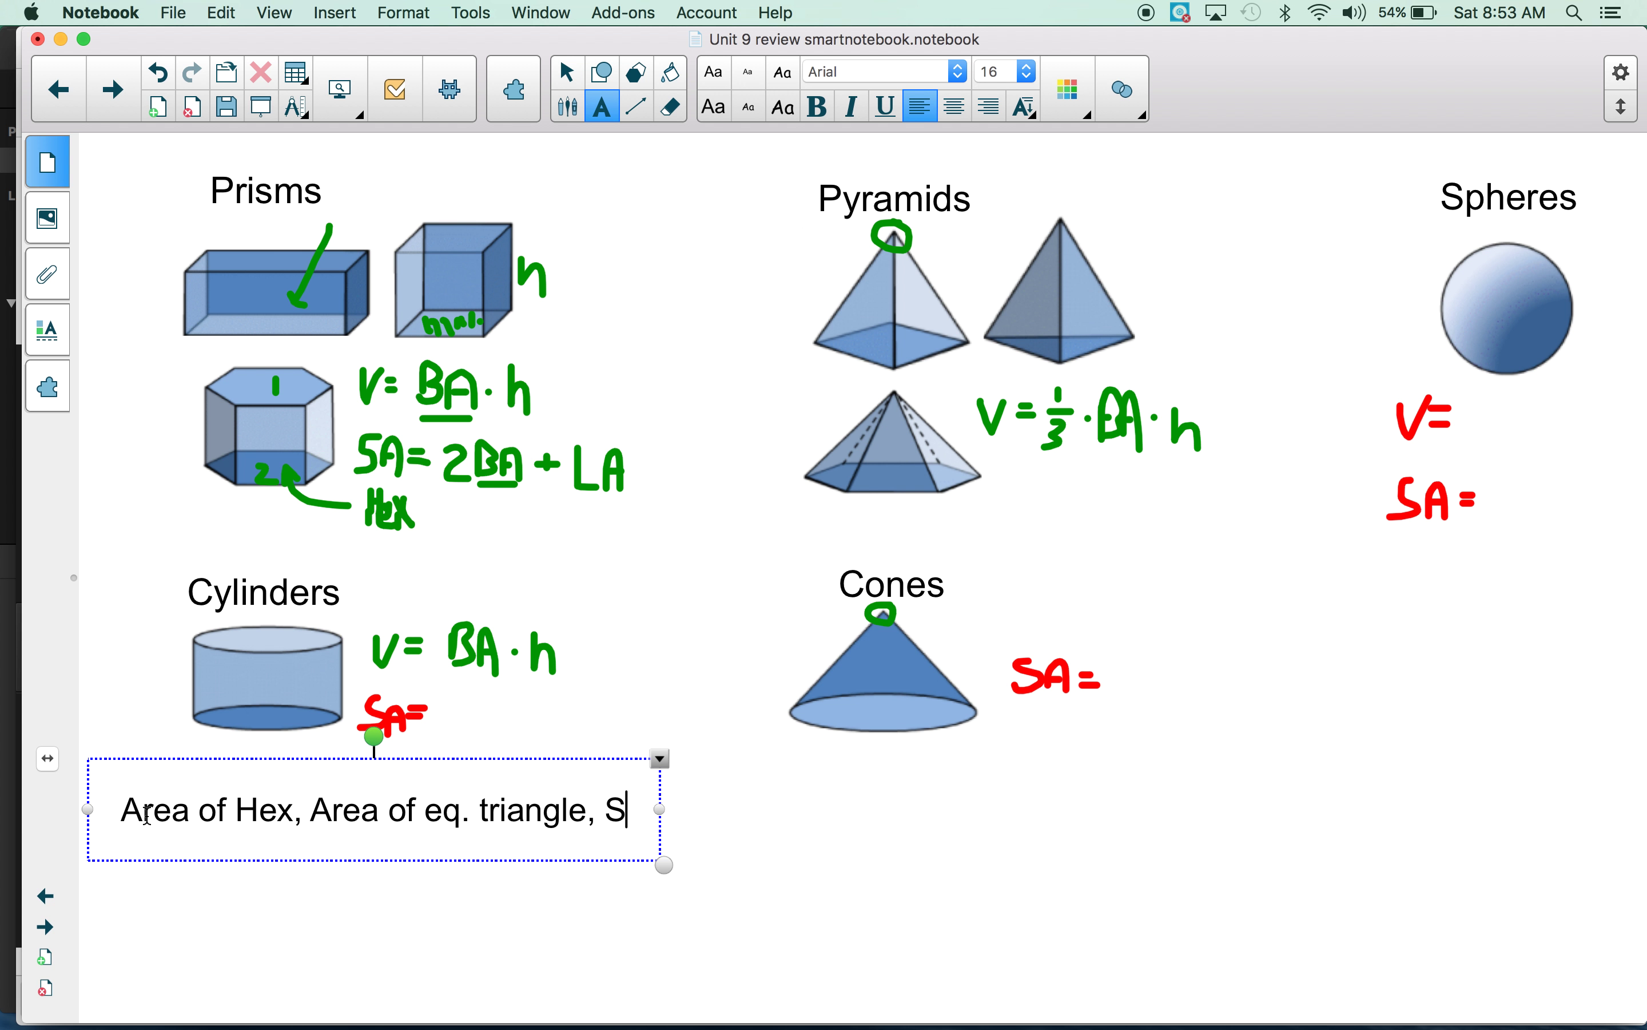
pyautogui.press('BackSpace')
# Continue with '30-60-90, 45-45-90, pythag thm, area of right triangle.'
pyautogui.write('30-6')
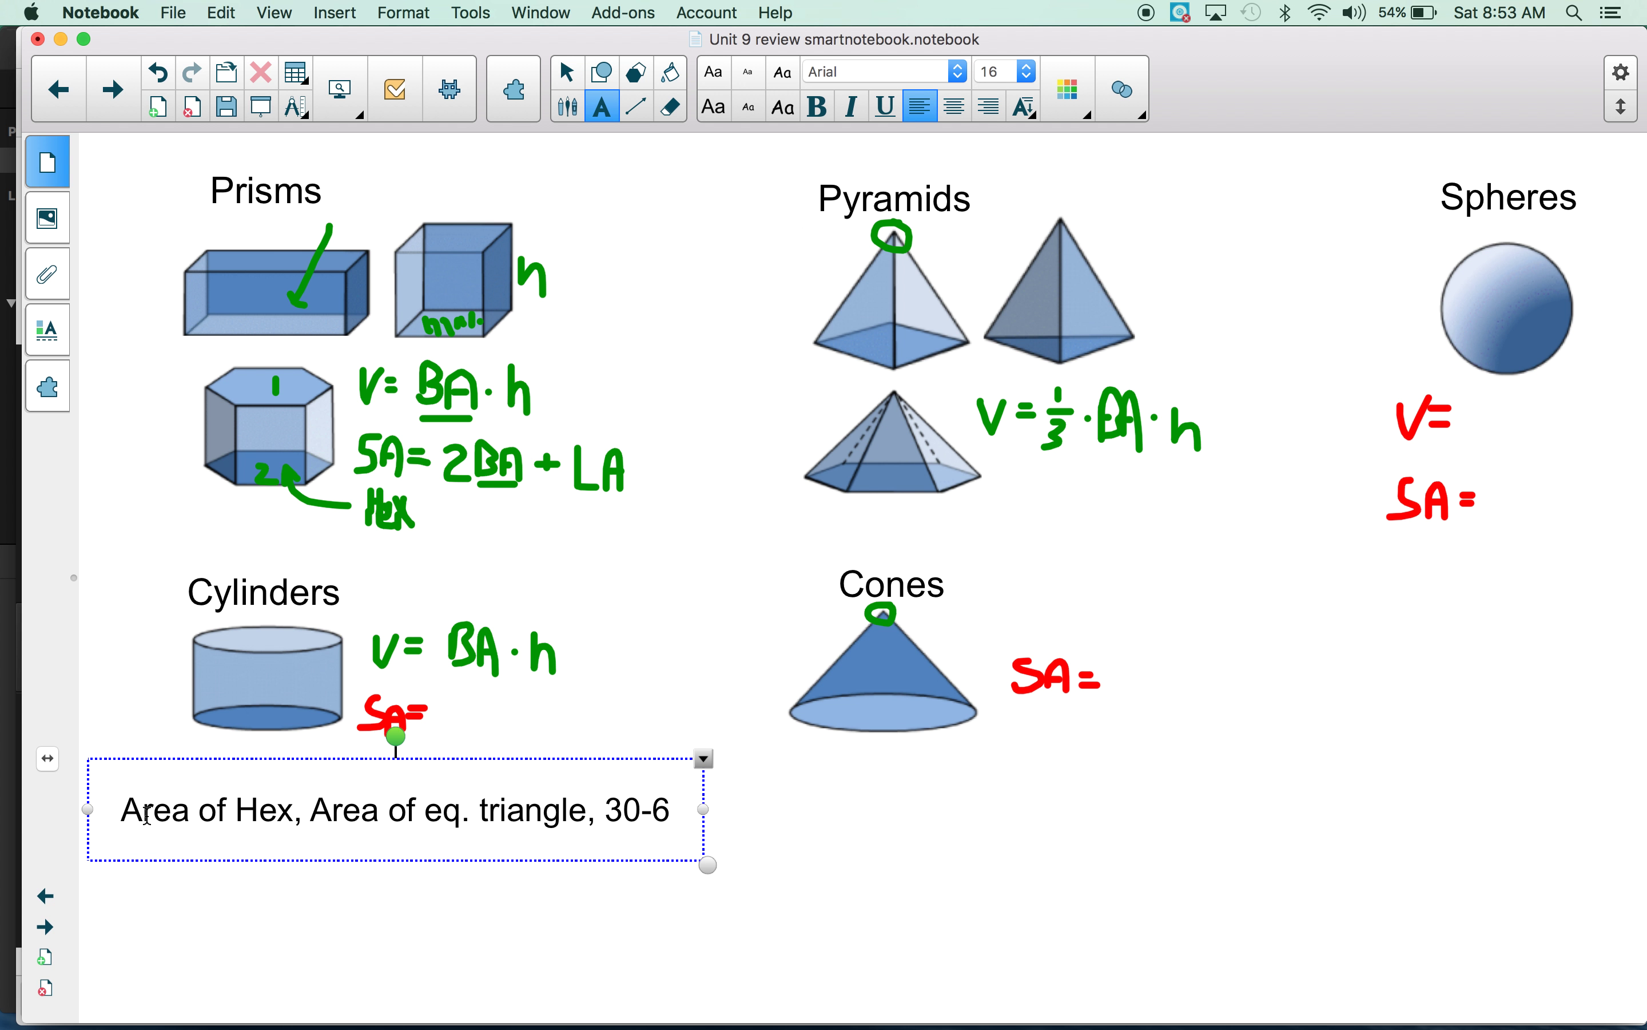
pyautogui.write('0-90, 454')
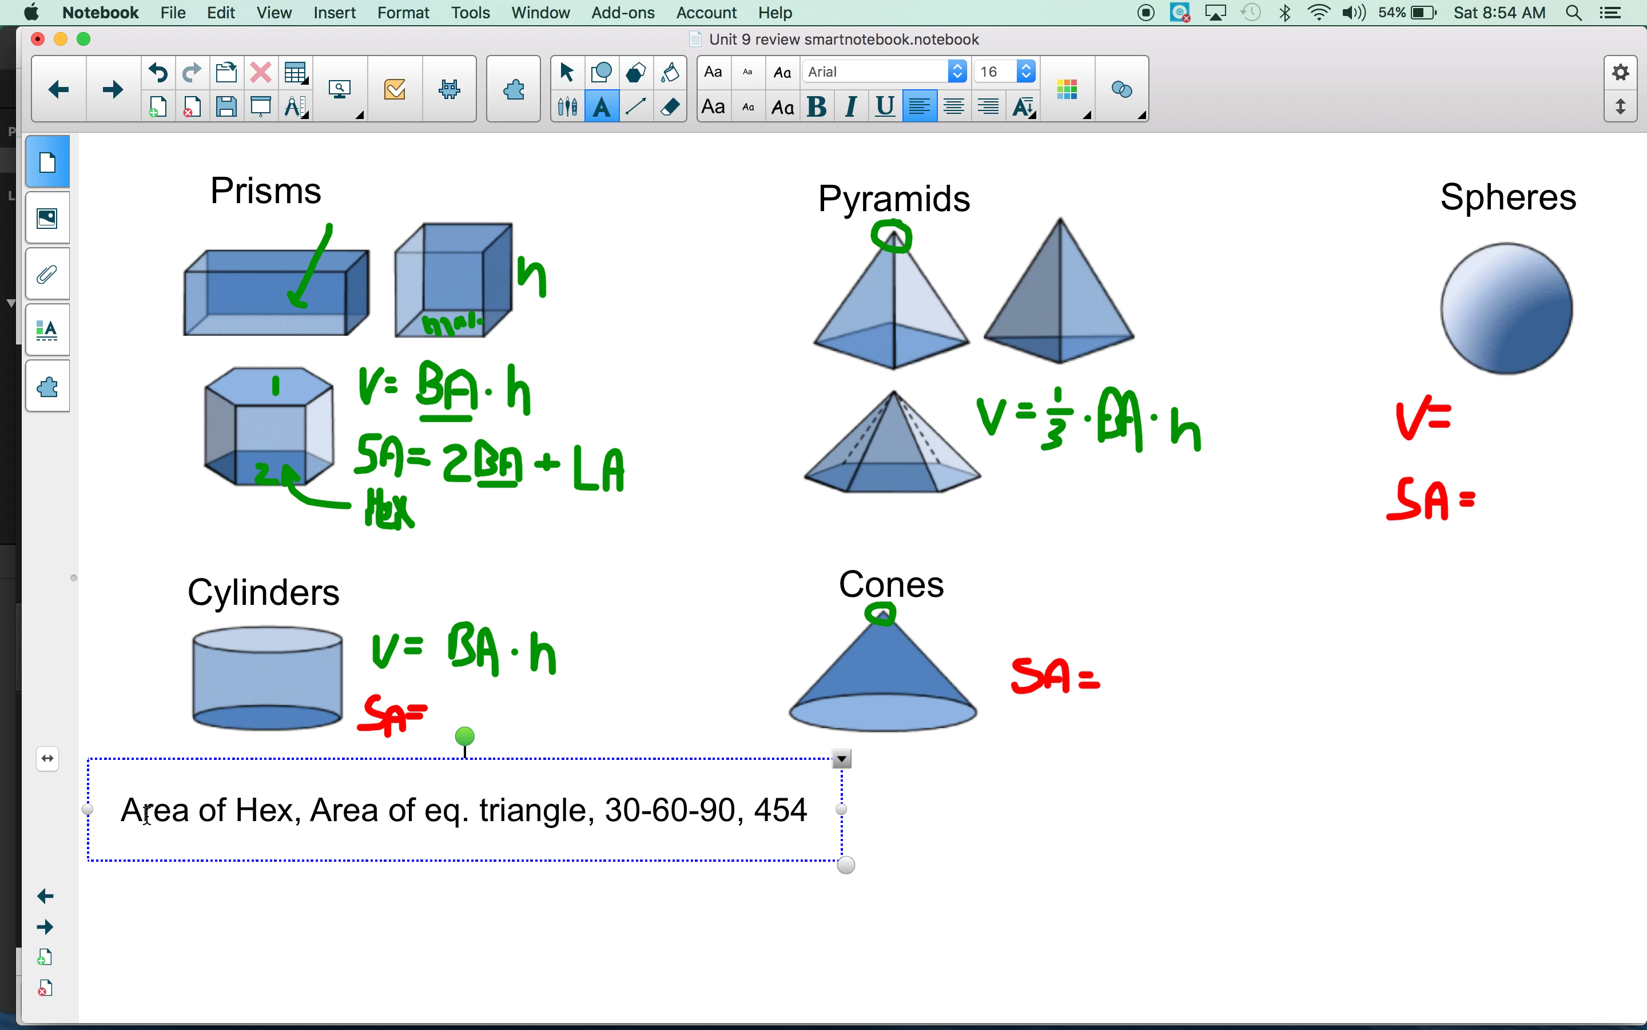
pyautogui.press('BackSpace')
pyautogui.write('-454')
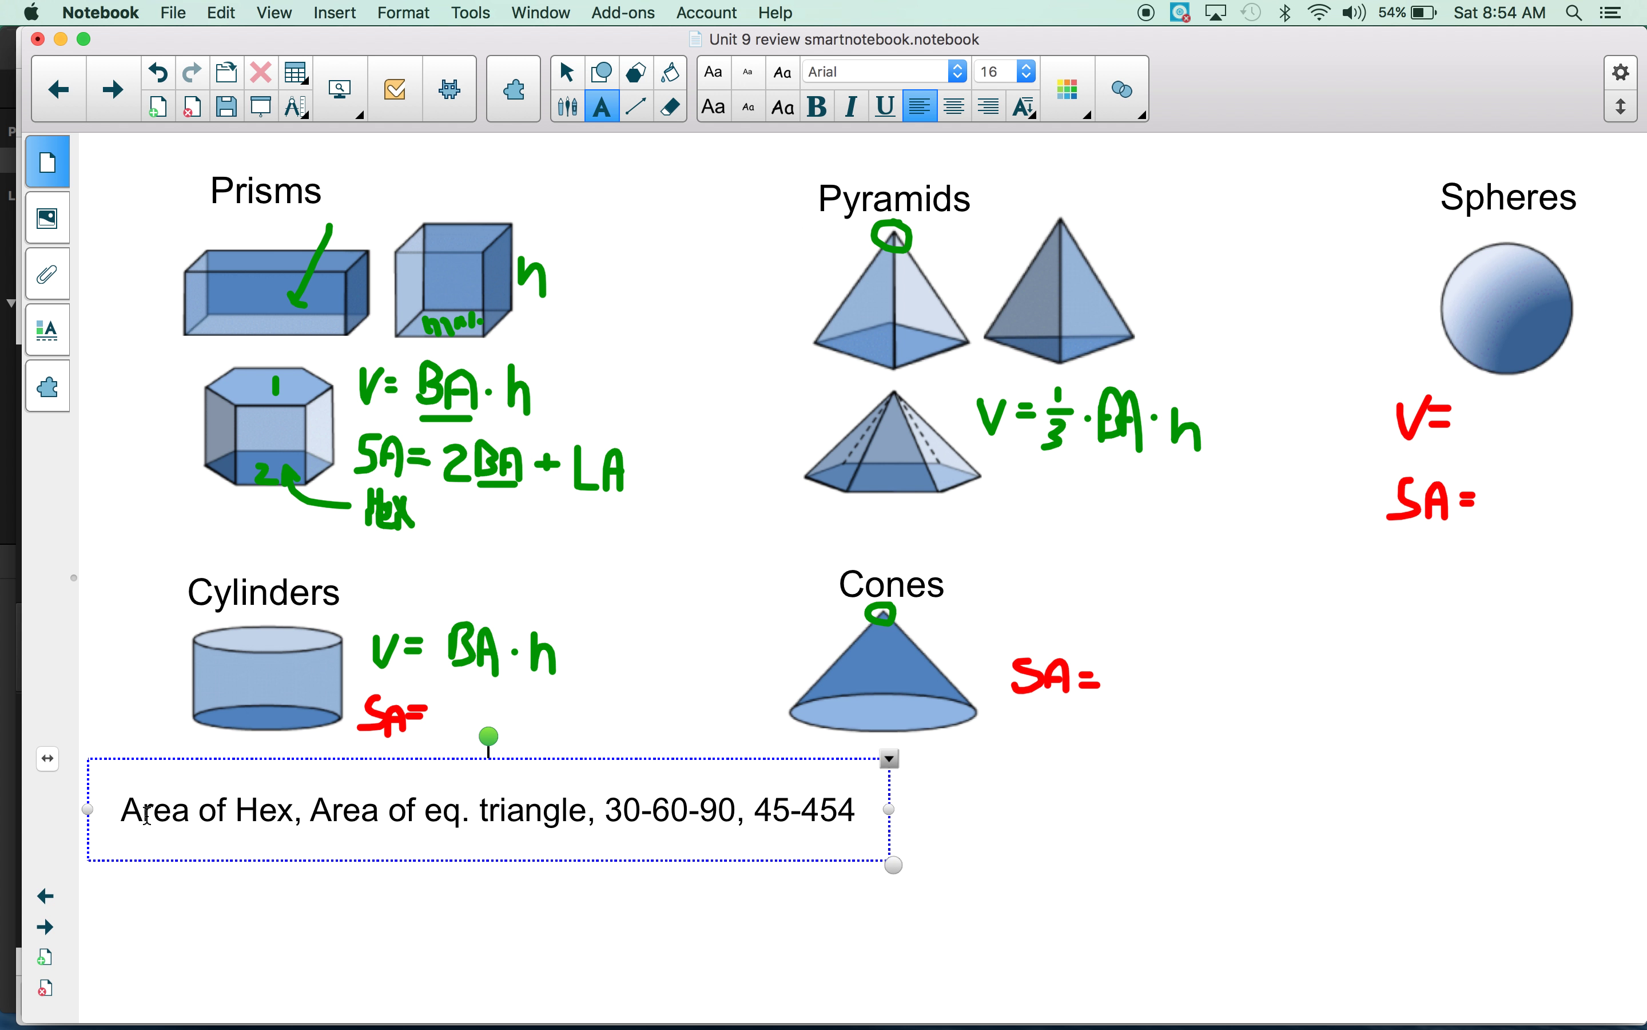
pyautogui.press('BackSpace')
pyautogui.write('-90')
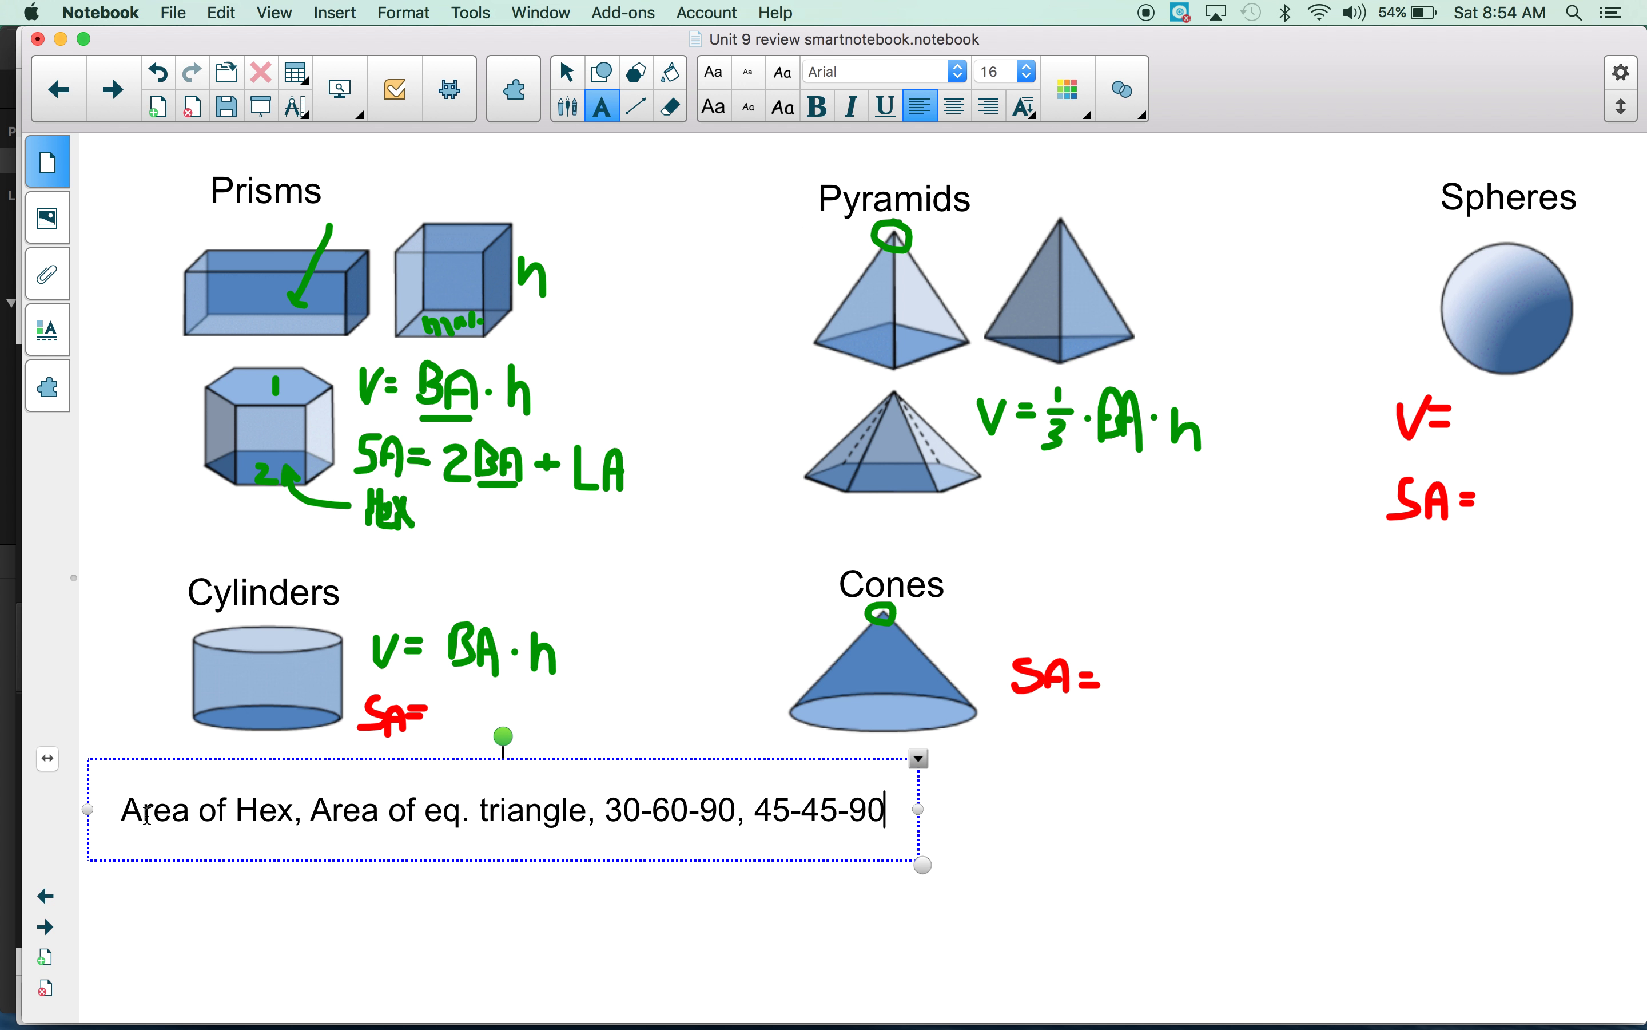
pyautogui.write(',')
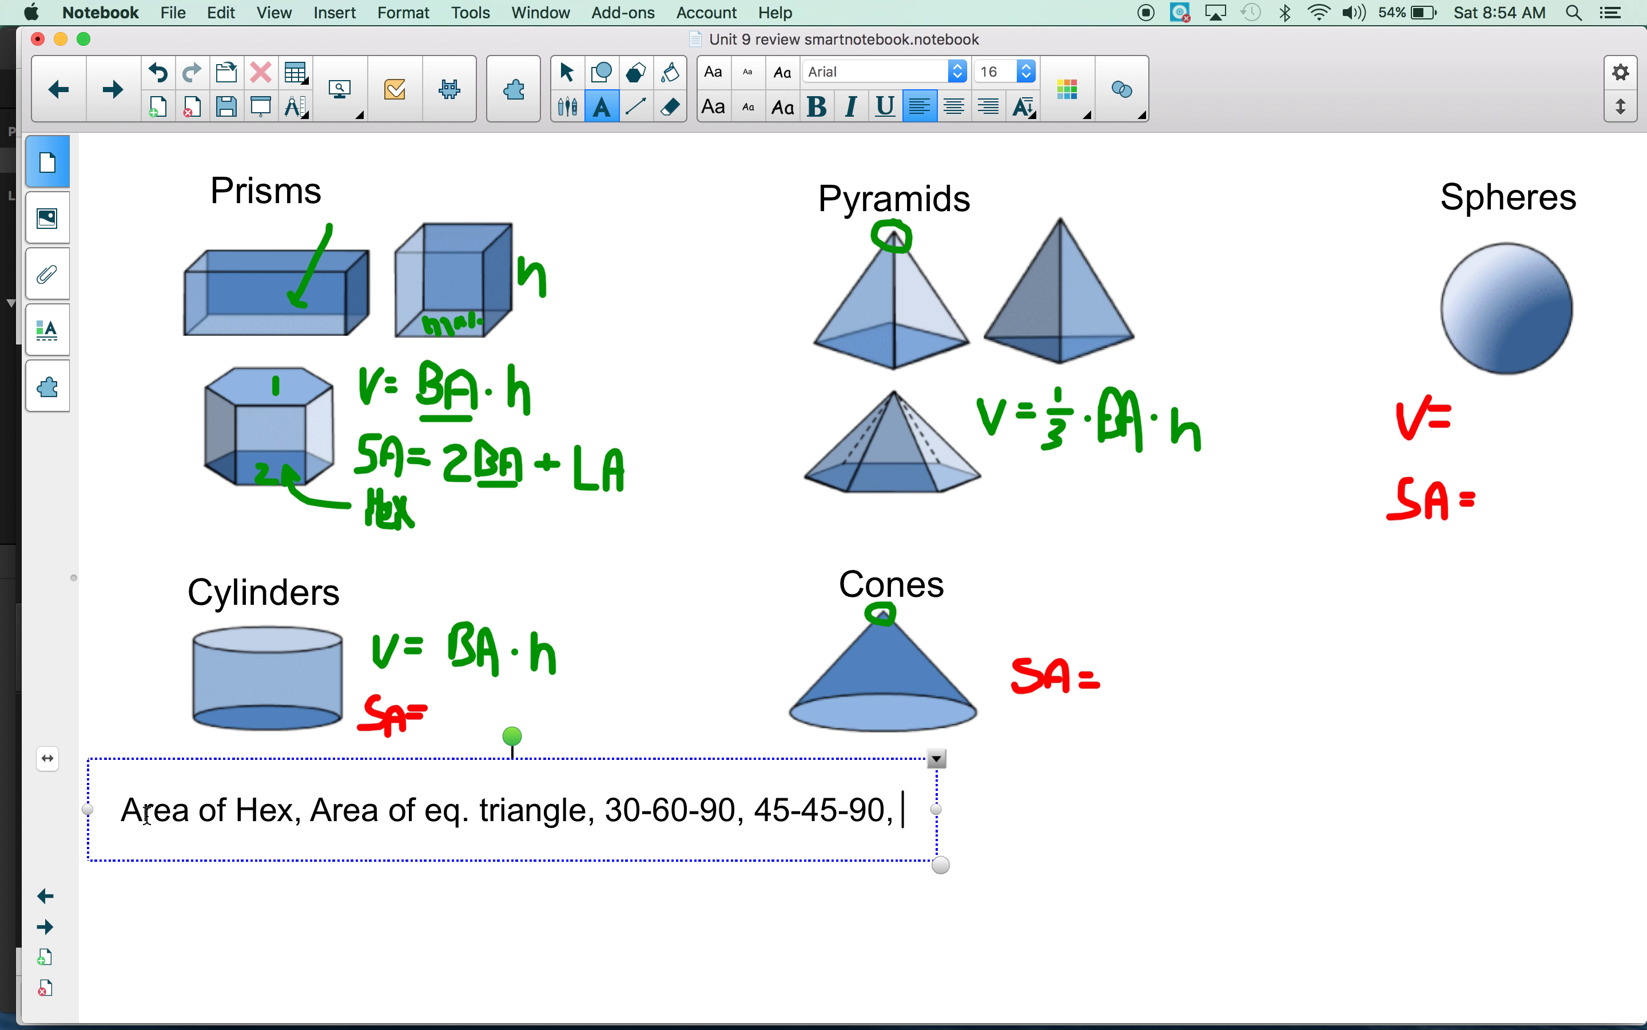
pyautogui.write('pythag')
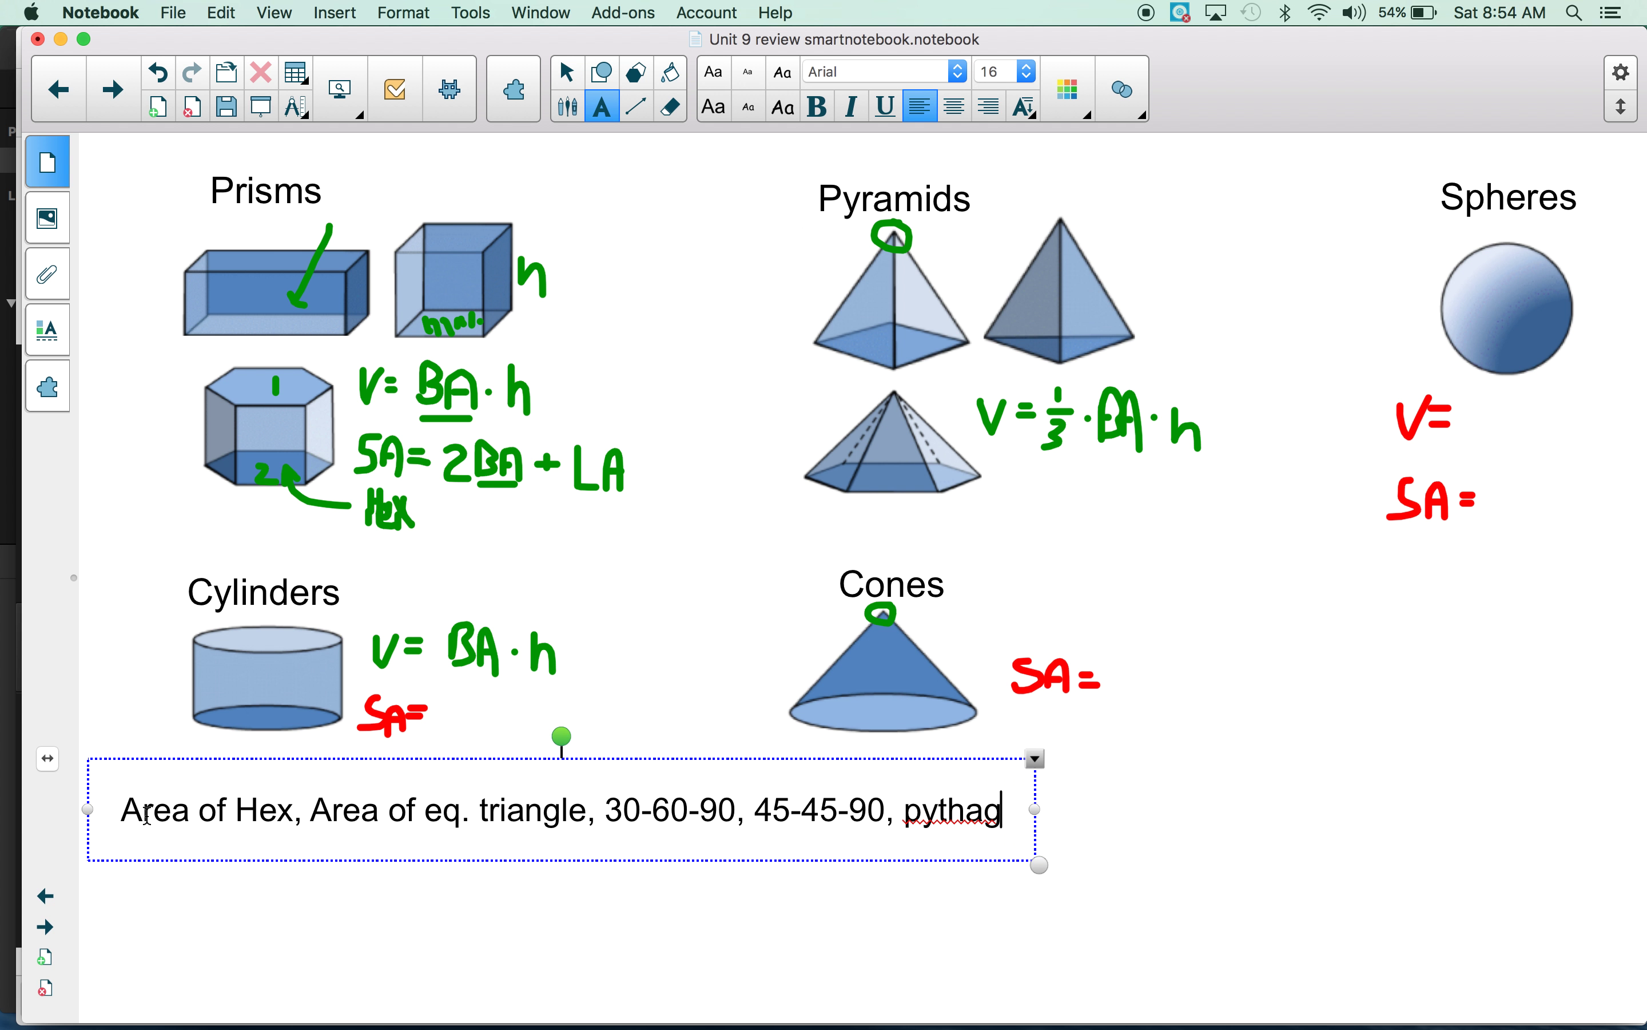
pyautogui.write(' thm,')
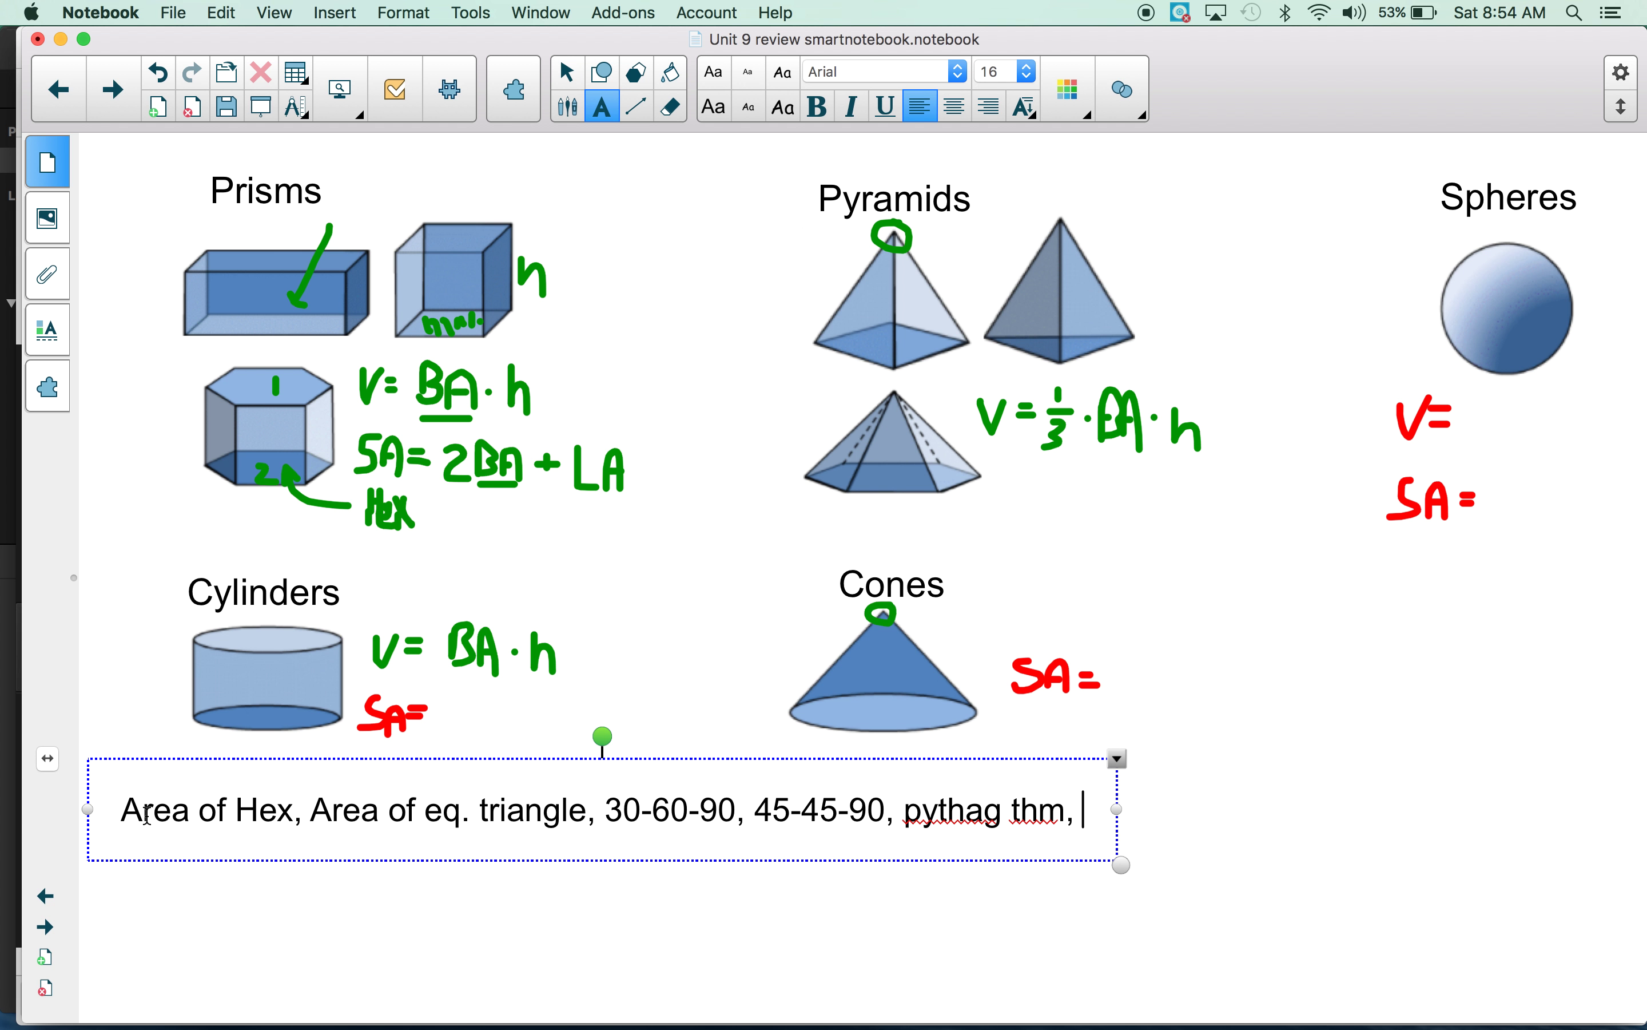
pyautogui.write('area of right triangle.')
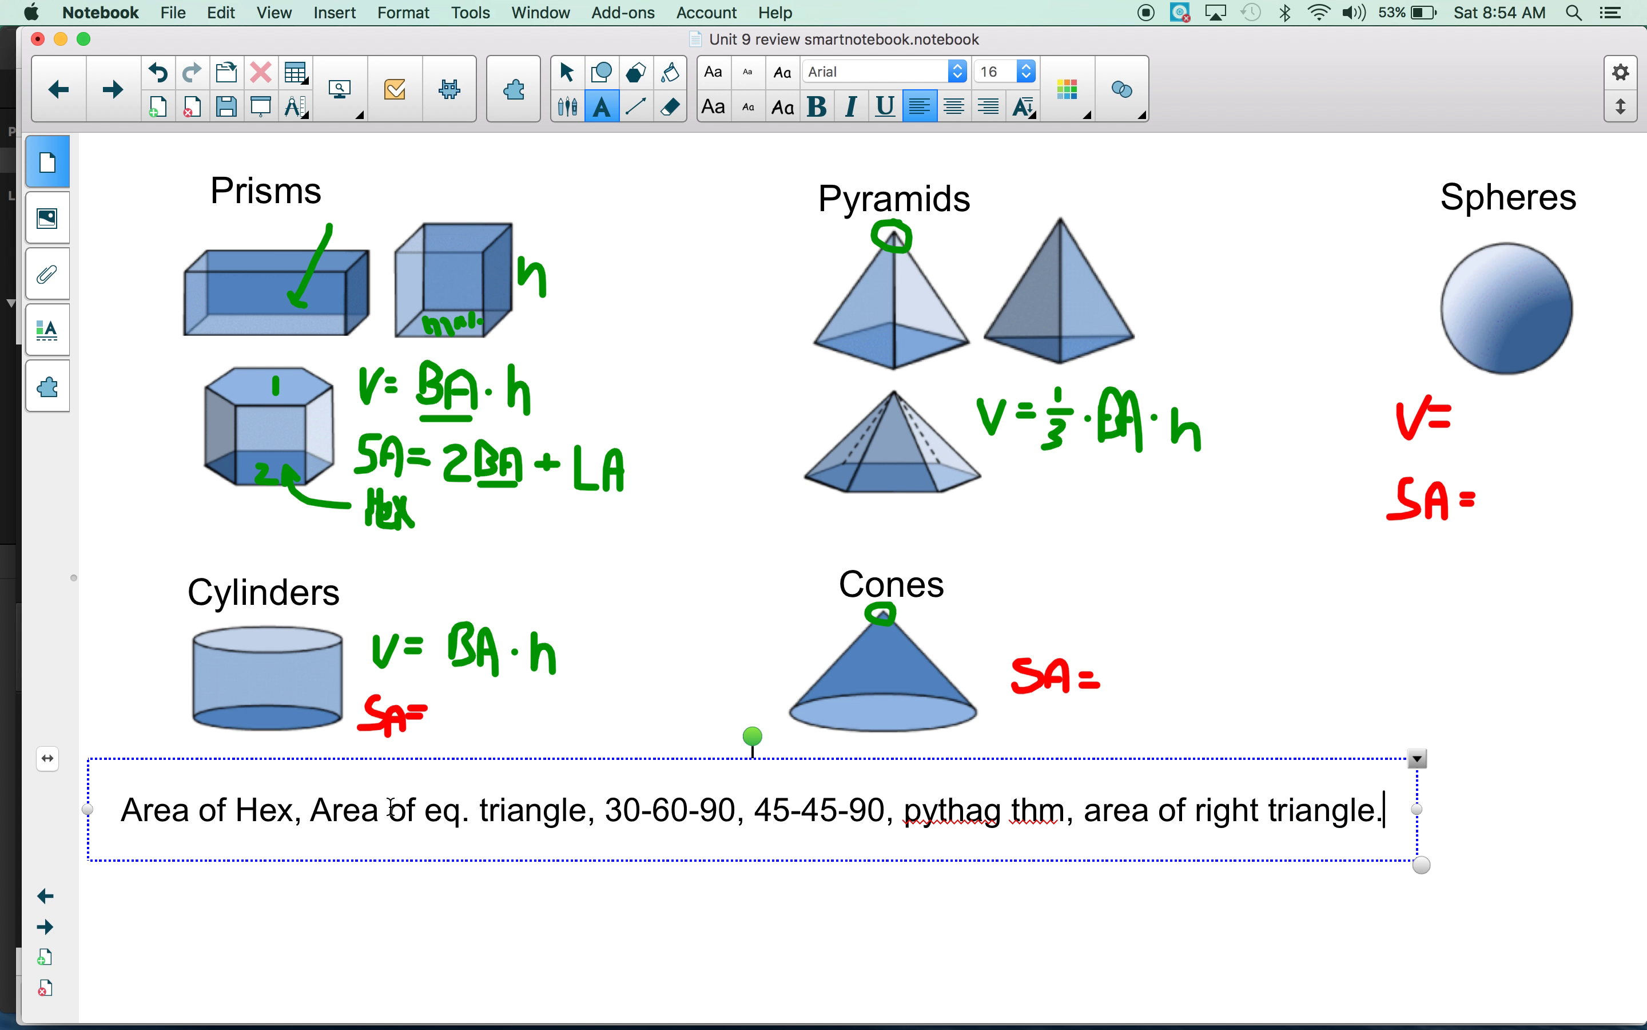
pyautogui.moveTo(310, 810); pyautogui.dragTo(584, 802)
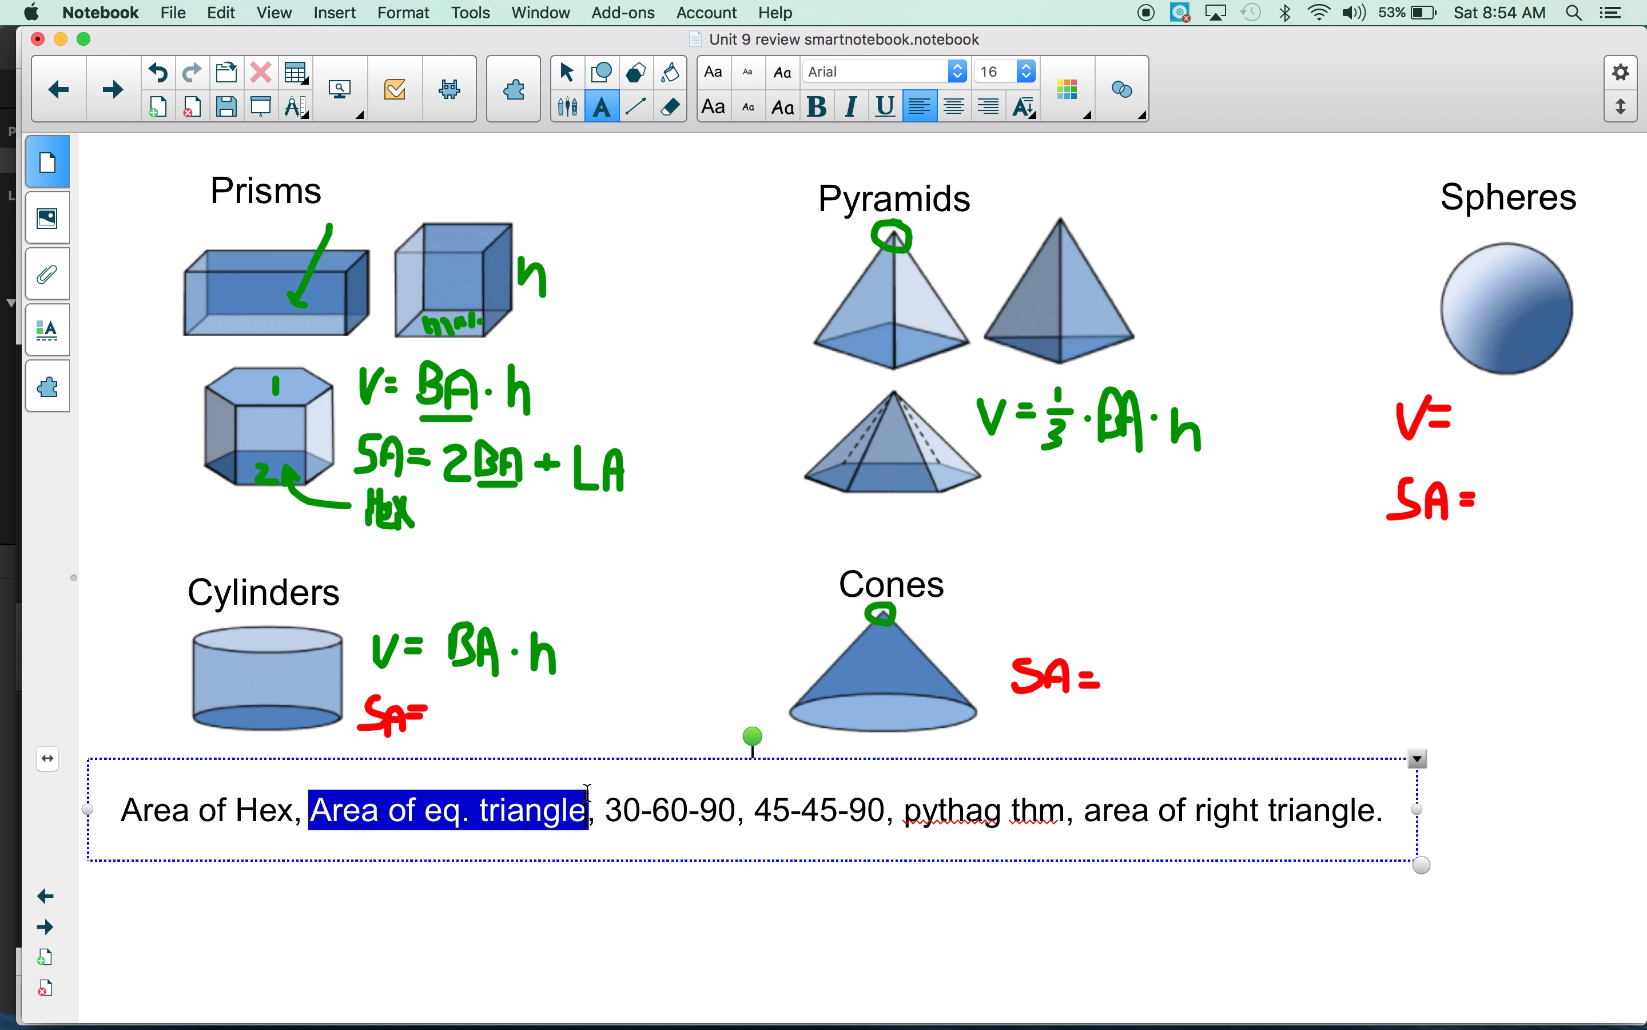
pyautogui.moveTo(1084, 811); pyautogui.dragTo(1375, 814)
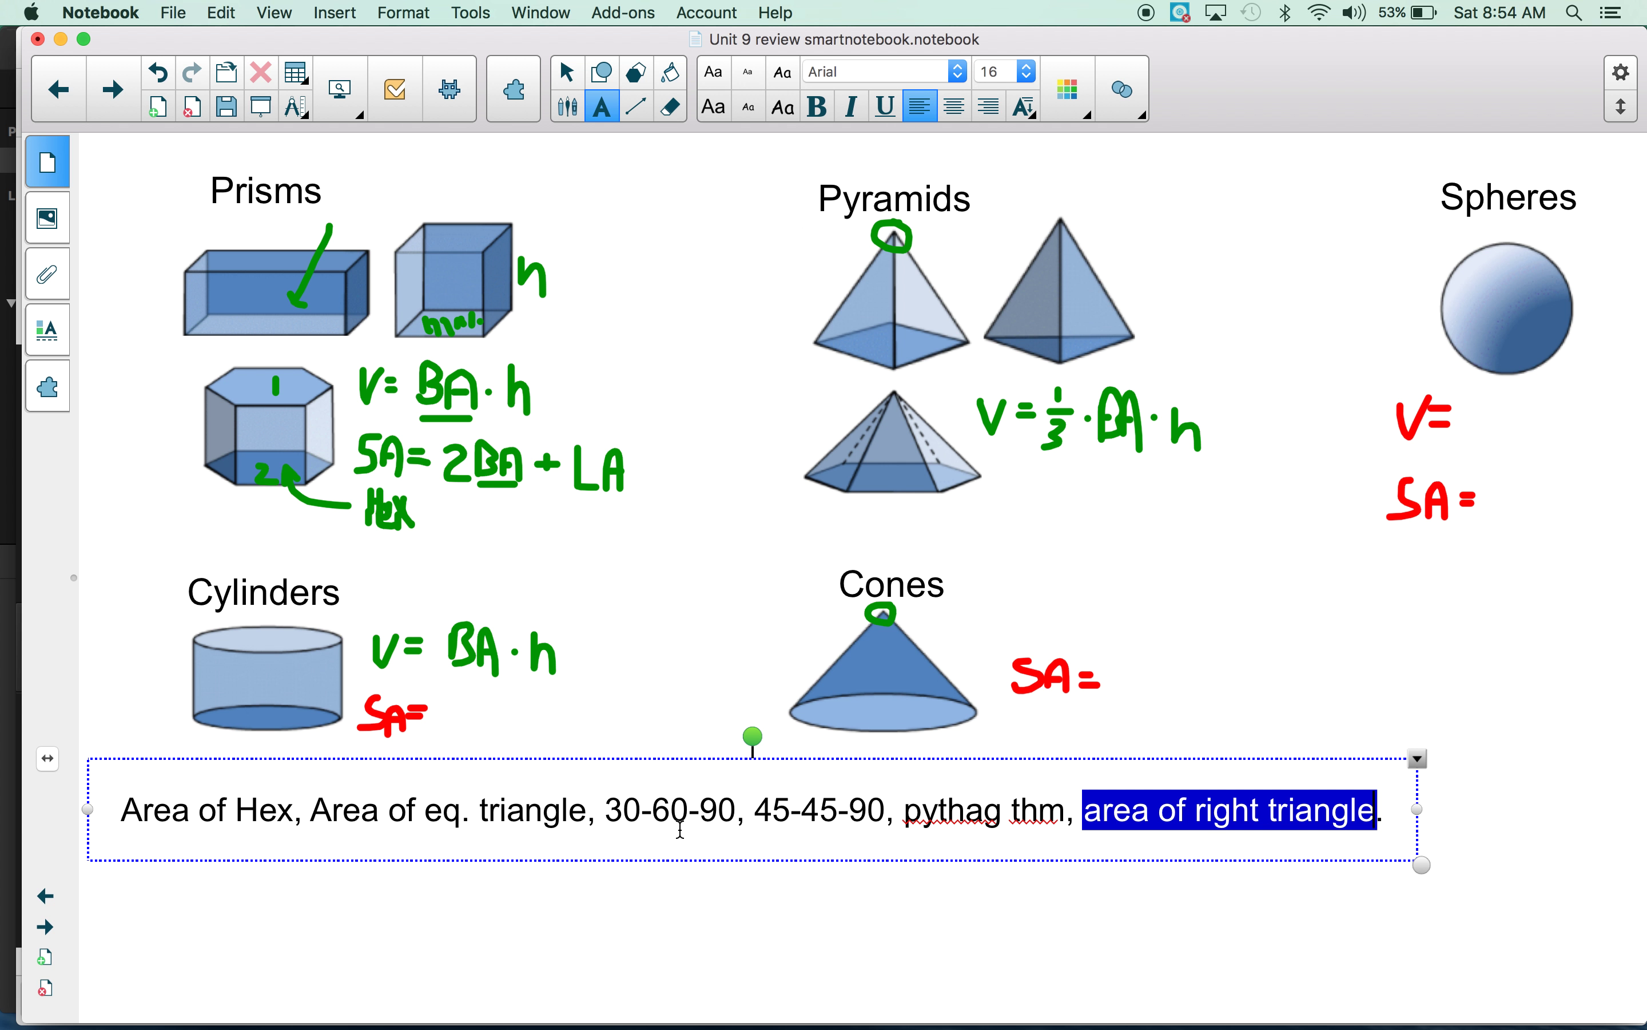
pyautogui.click(1391, 810)
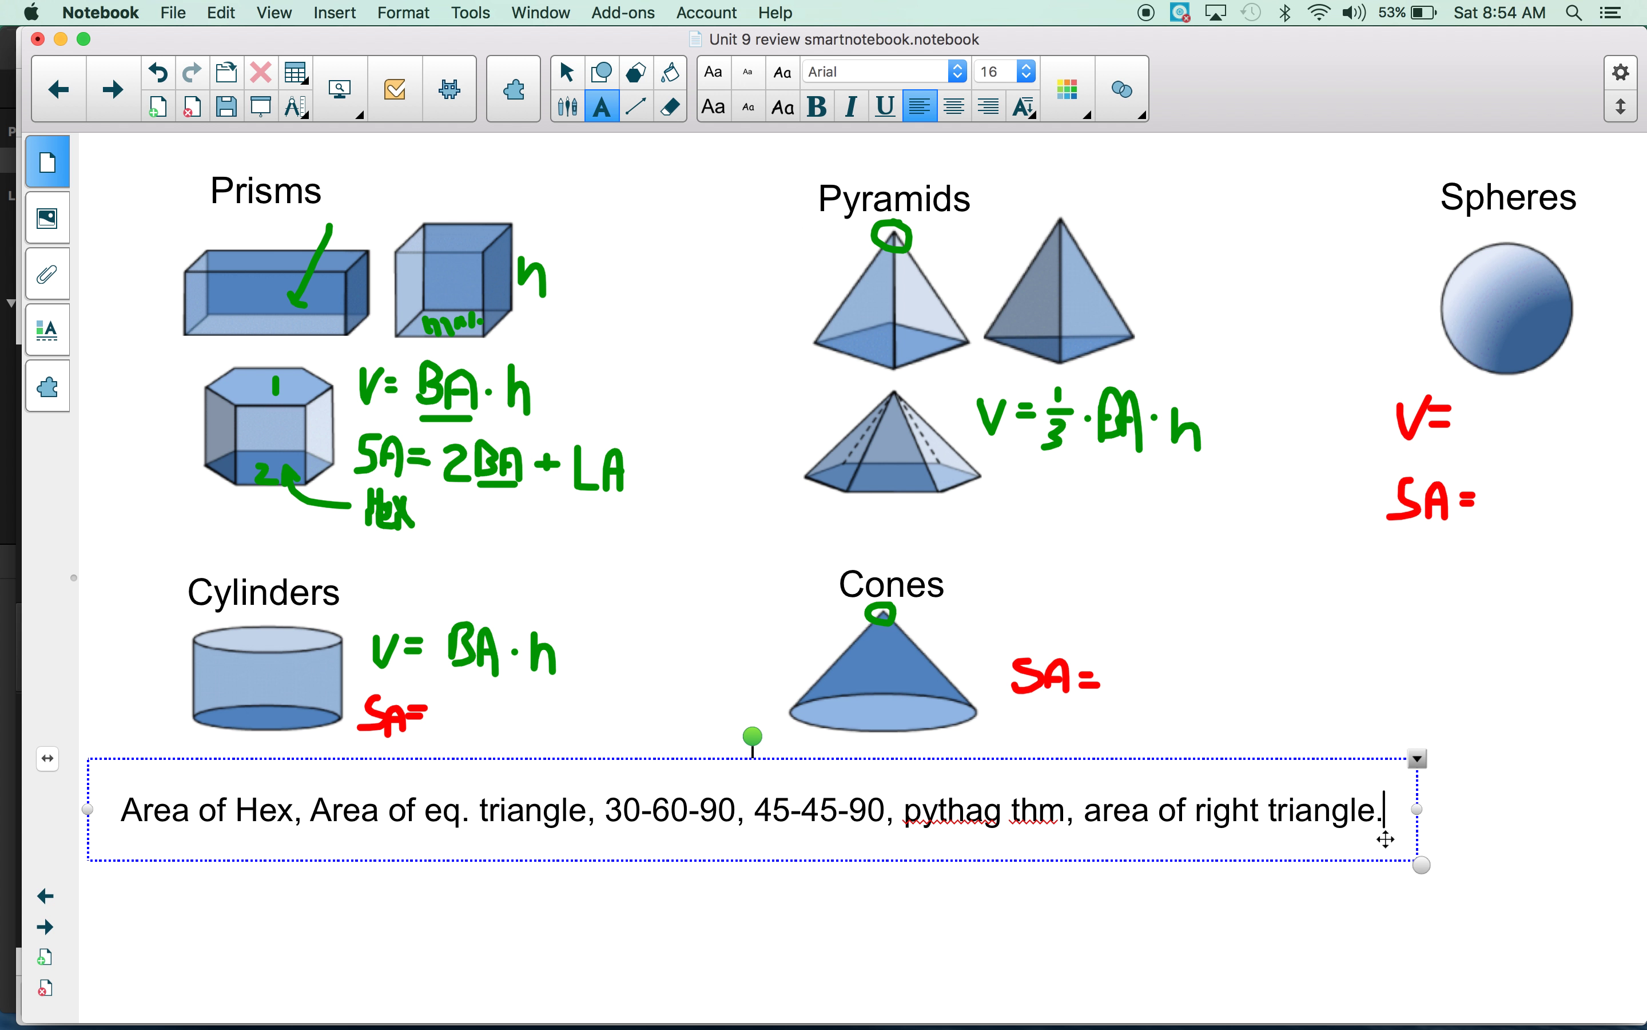
# Swap the final period for ', area of circle,' and add '3-4-5, 6-8-10, 5-12-13,' on a new line
pyautogui.press('BackSpace')
pyautogui.write(', area of')
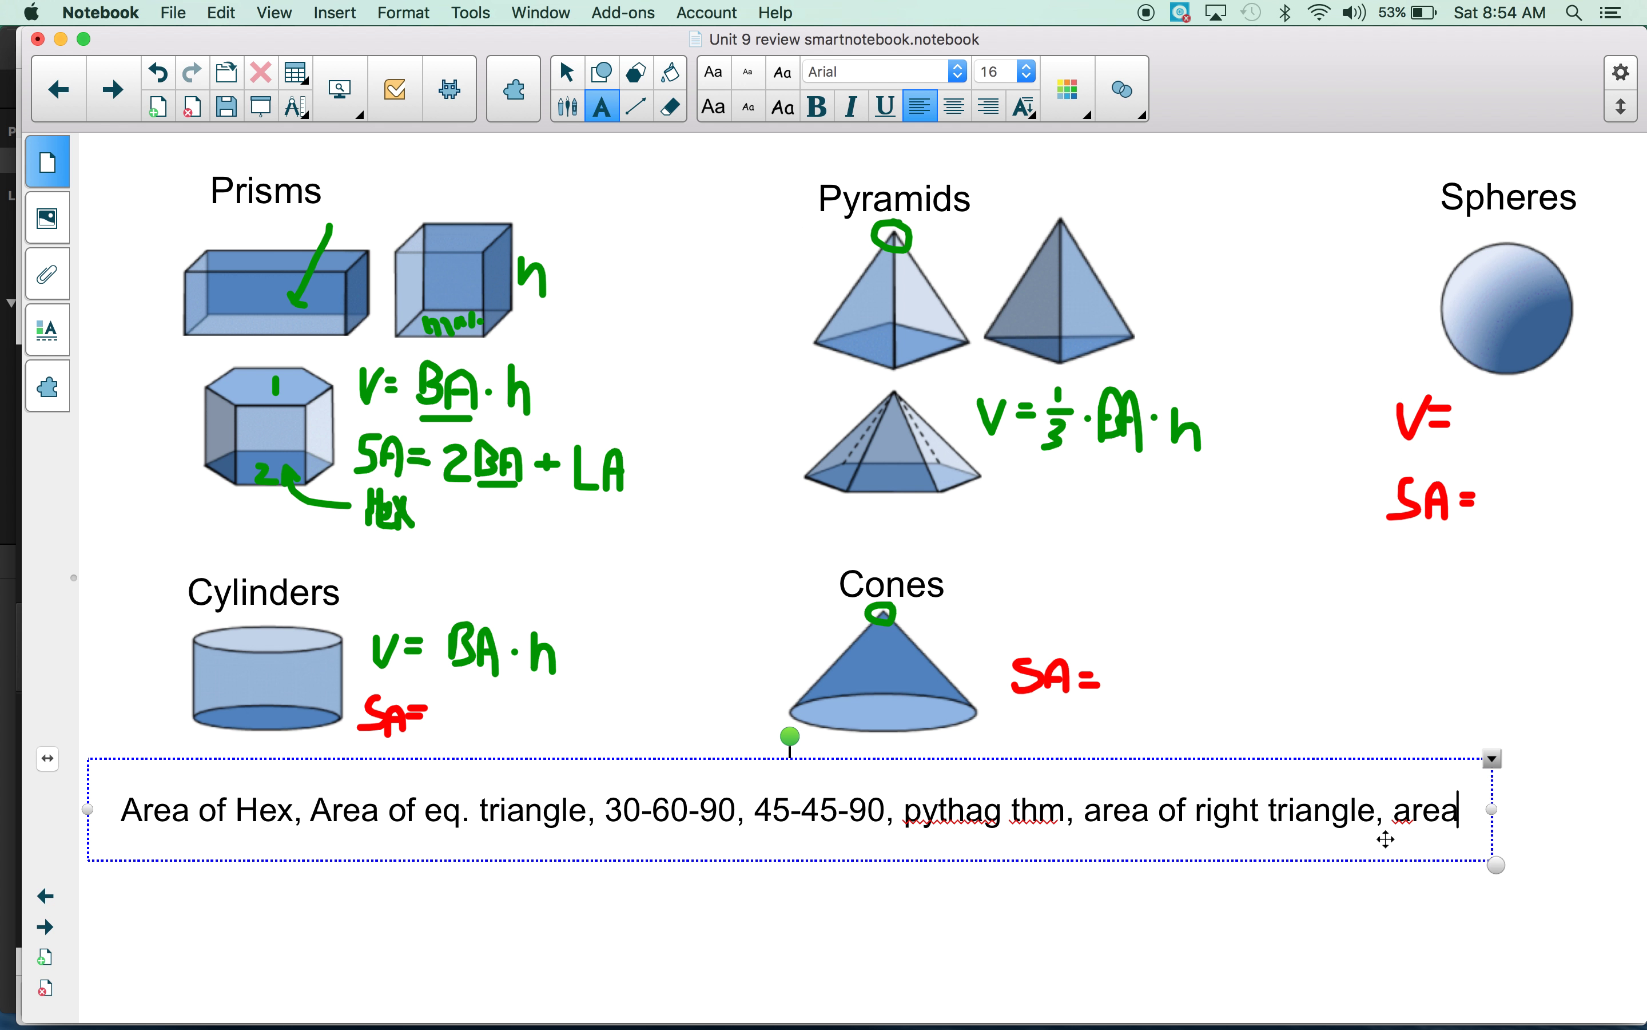
pyautogui.write(' circle')
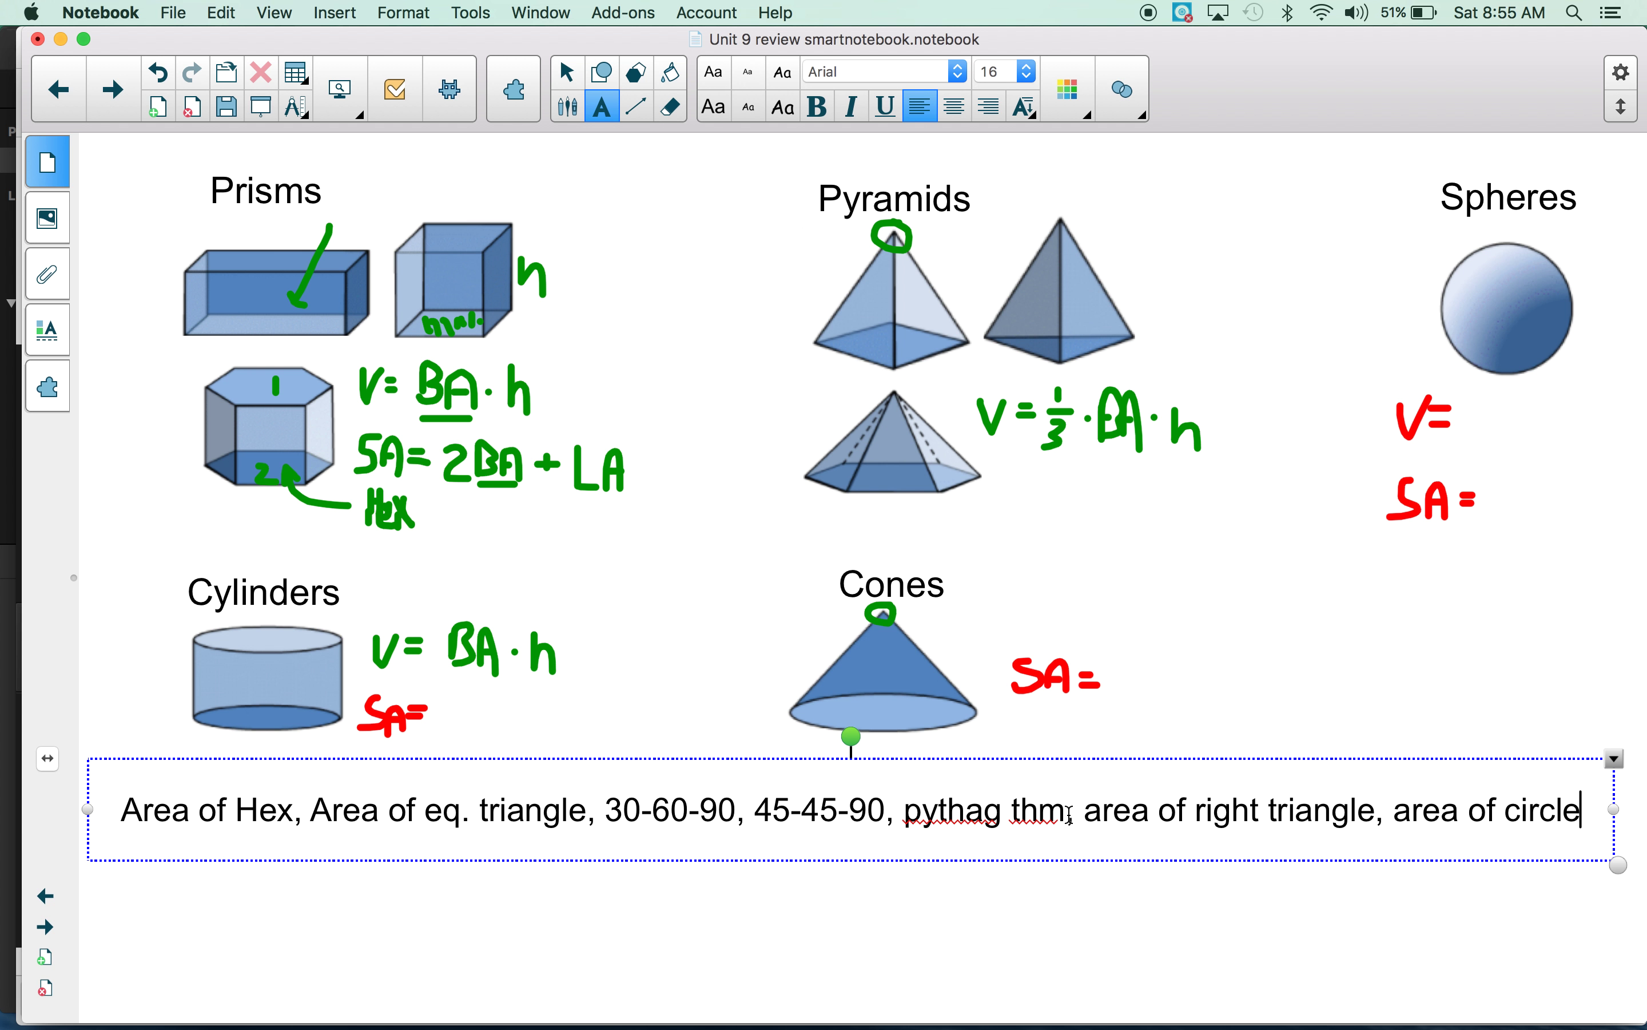
pyautogui.write(',')
pyautogui.press('Return')
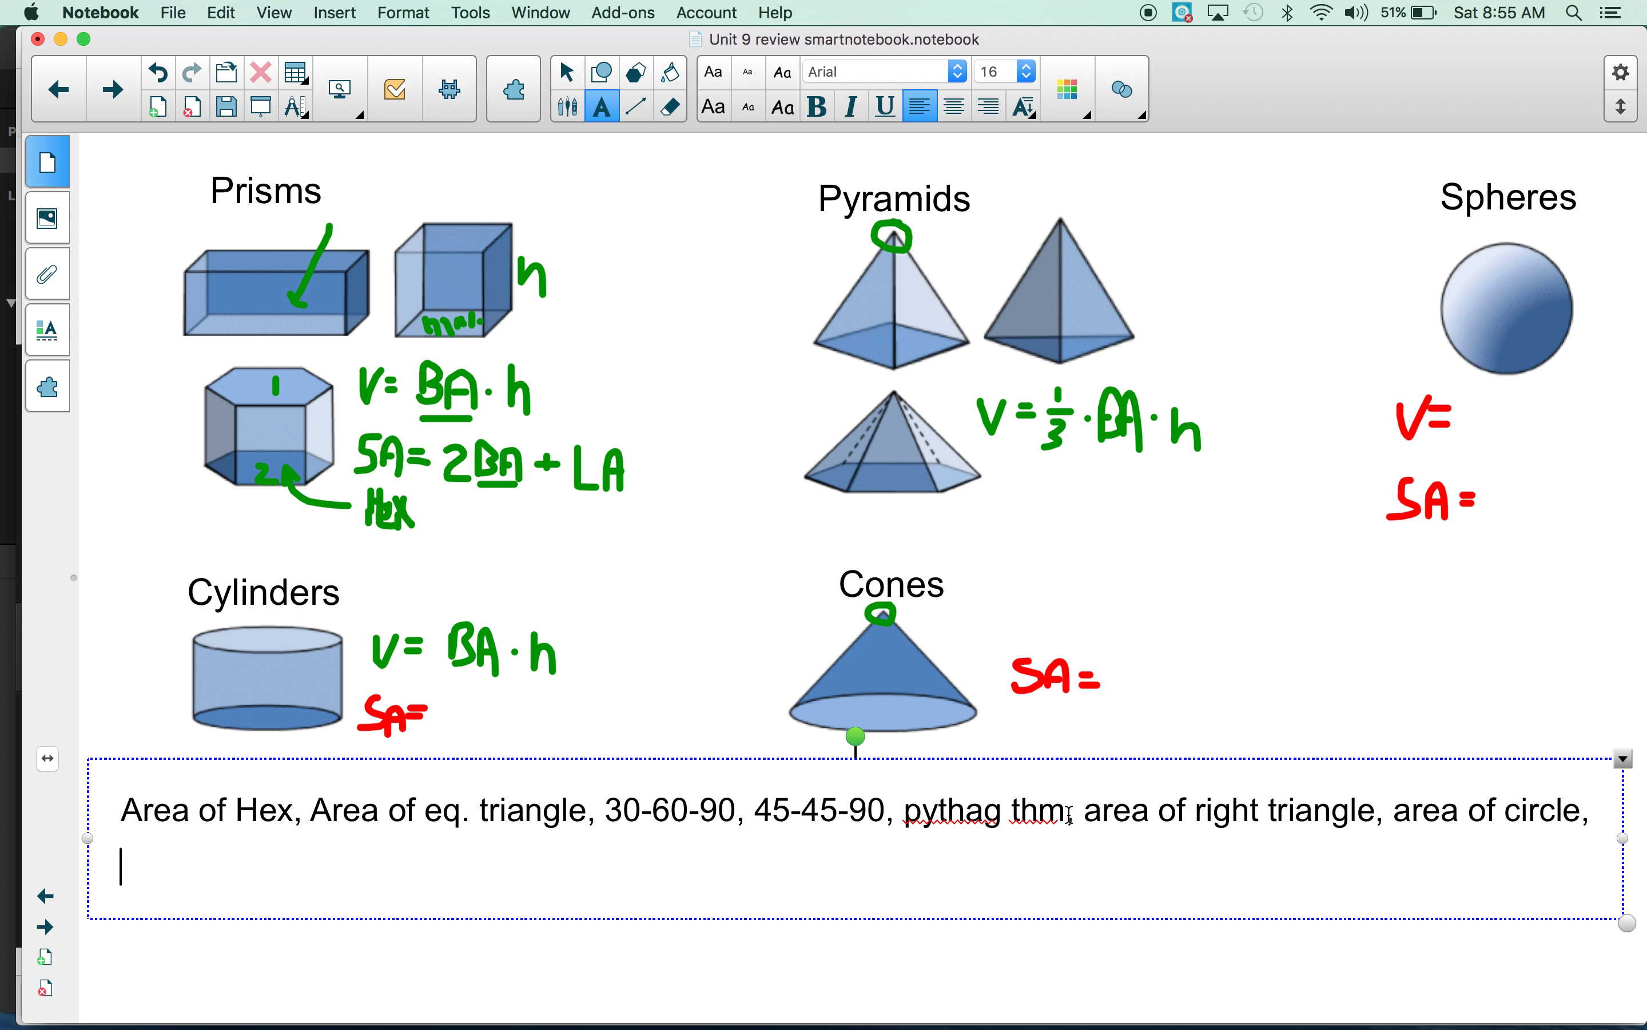
pyautogui.write('3-4-5, 6-8-10,')
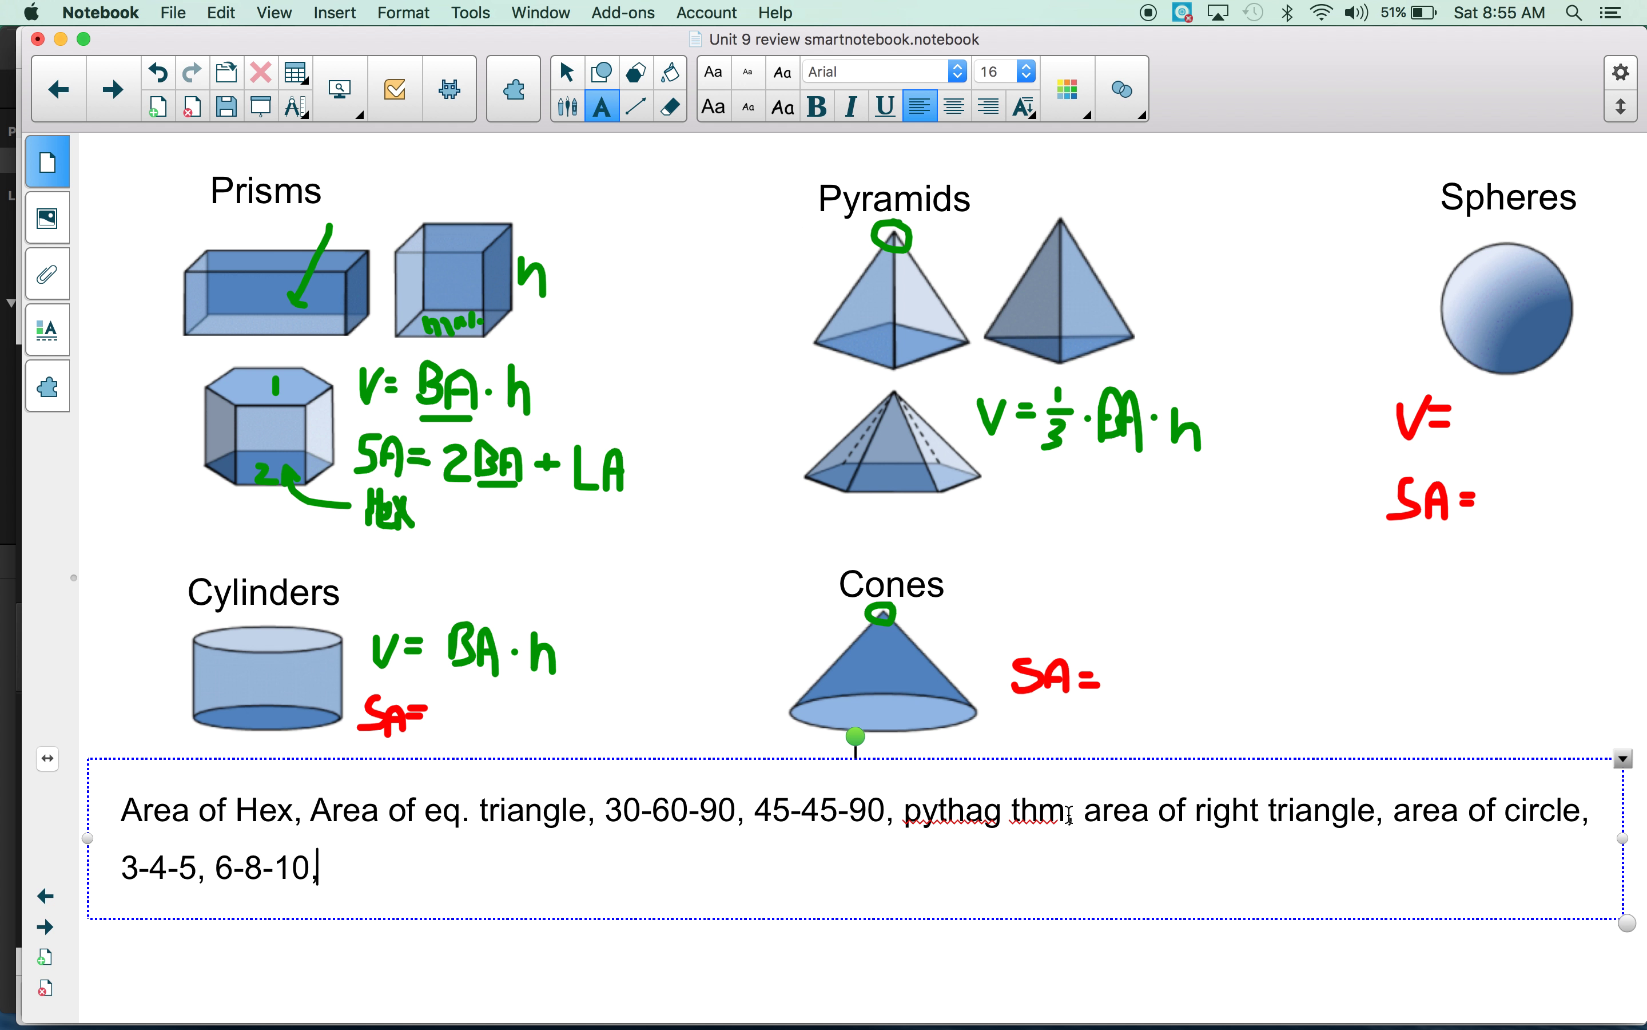
pyautogui.write(' 5-12-13,')
pyautogui.press('BackSpace')
pyautogui.click(128, 859)
pyautogui.doubleClick(132, 859)
pyautogui.doubleClick(193, 865)
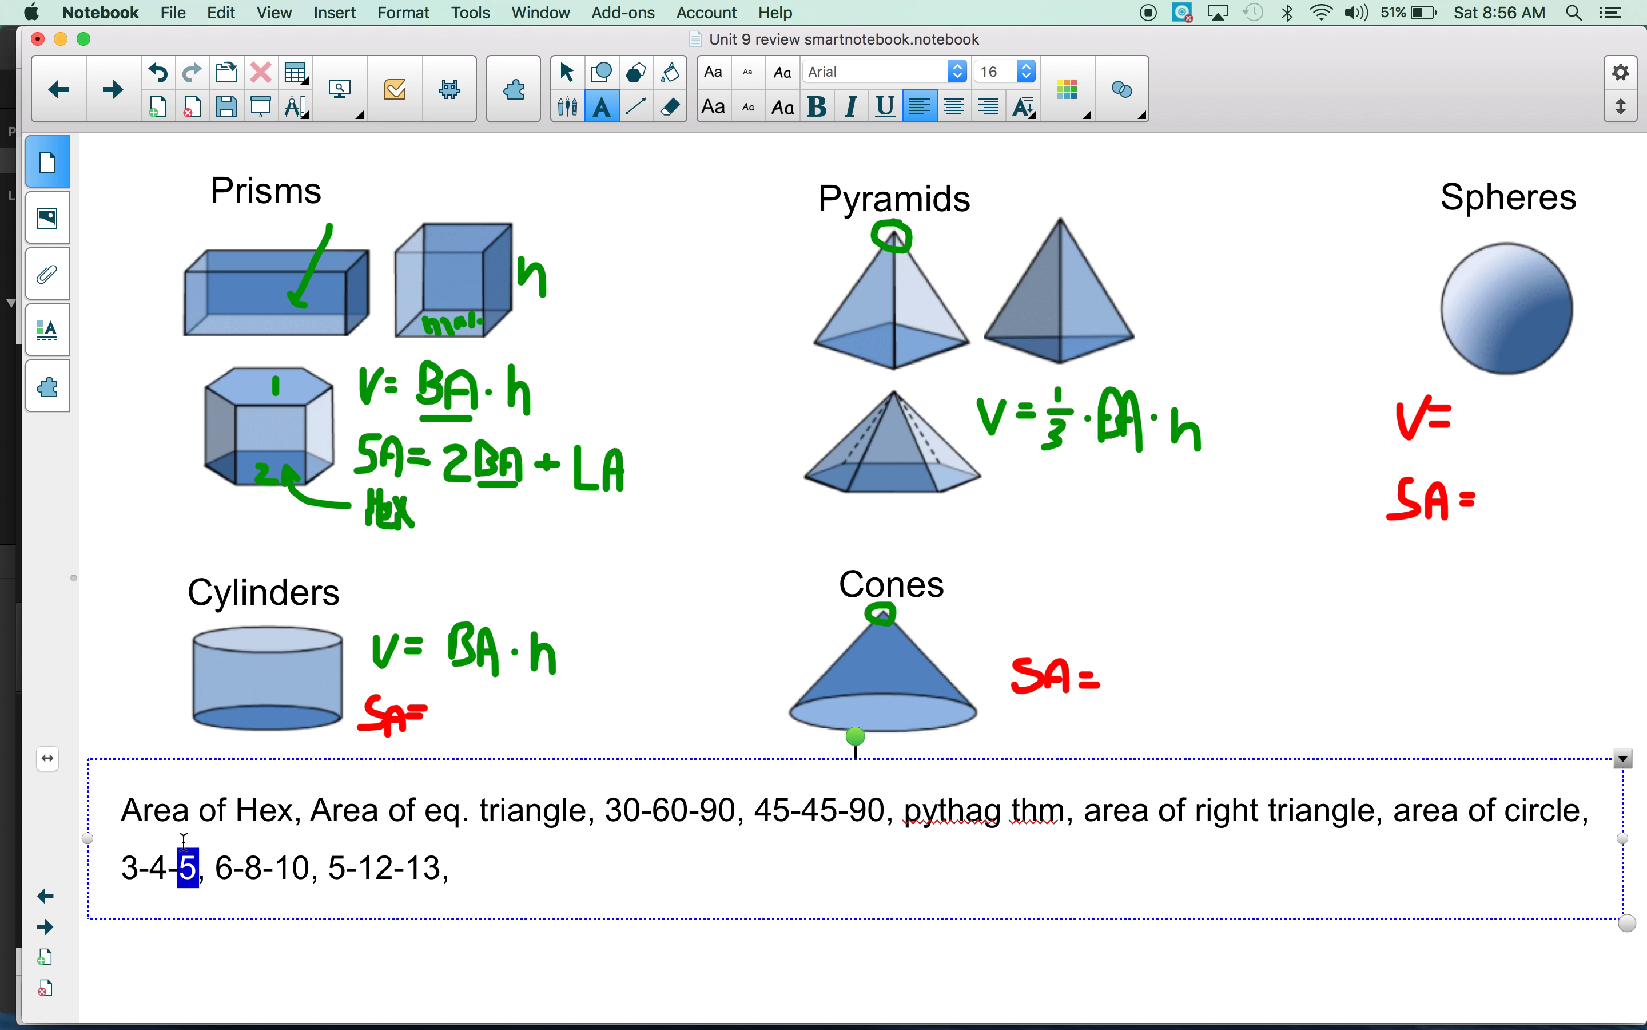
pyautogui.click(282, 868)
pyautogui.doubleClick(284, 867)
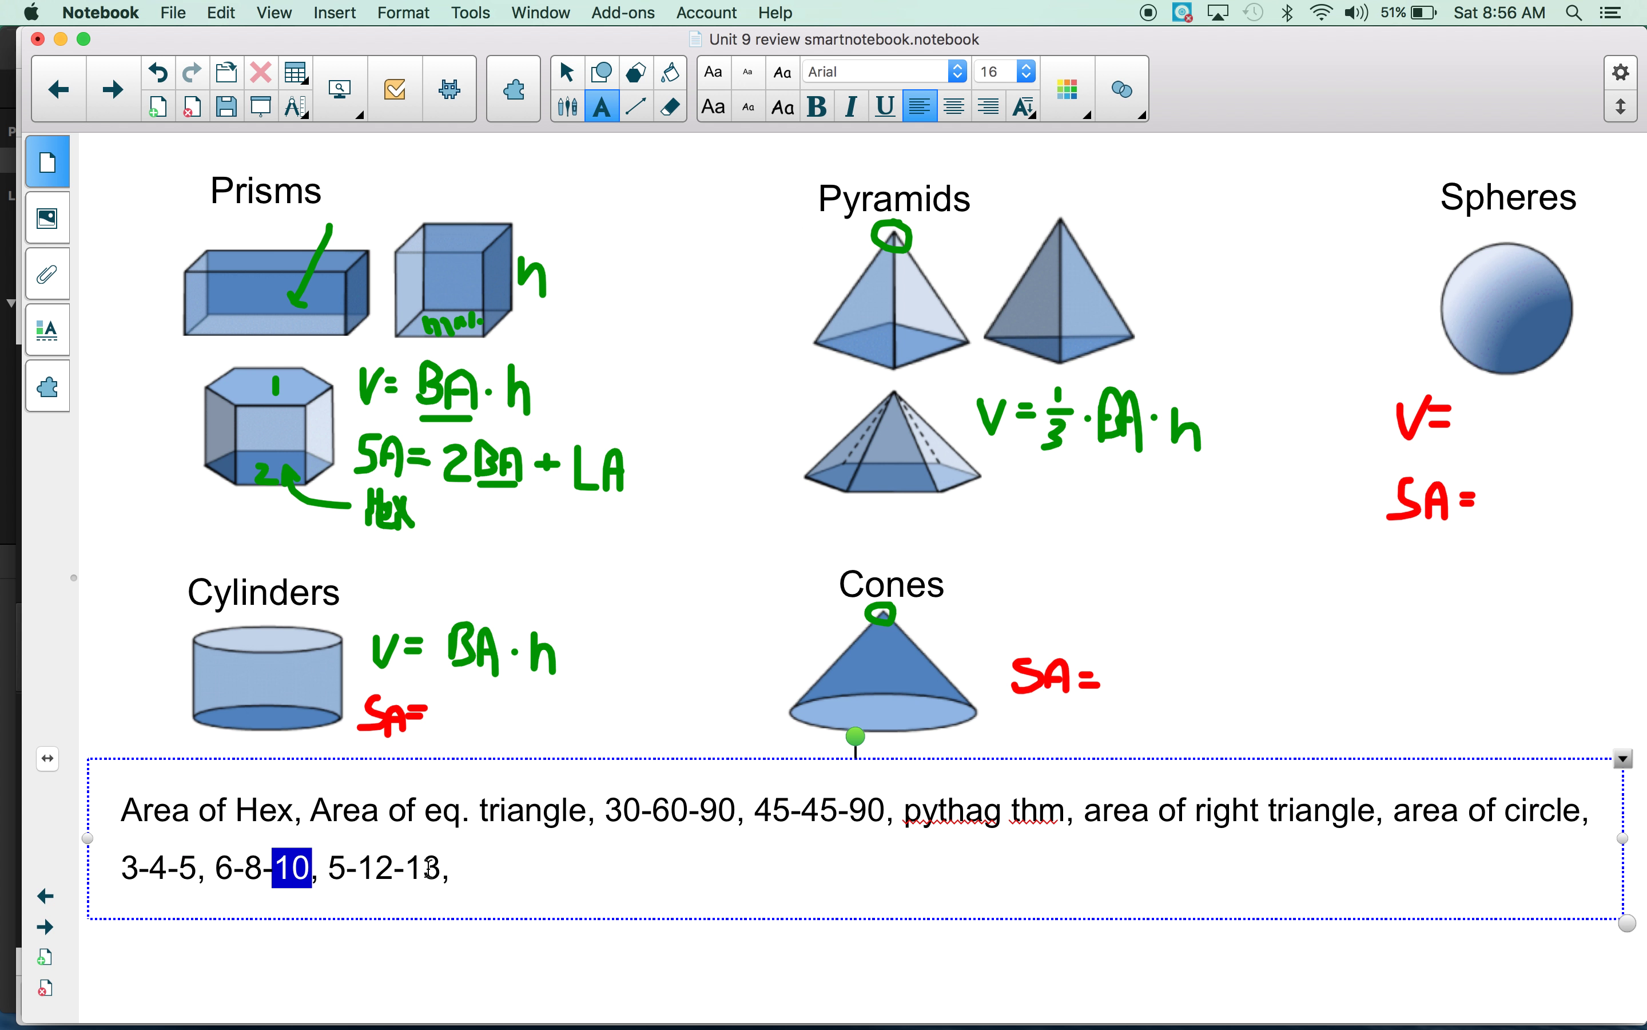
pyautogui.moveTo(405, 868); pyautogui.dragTo(443, 870)
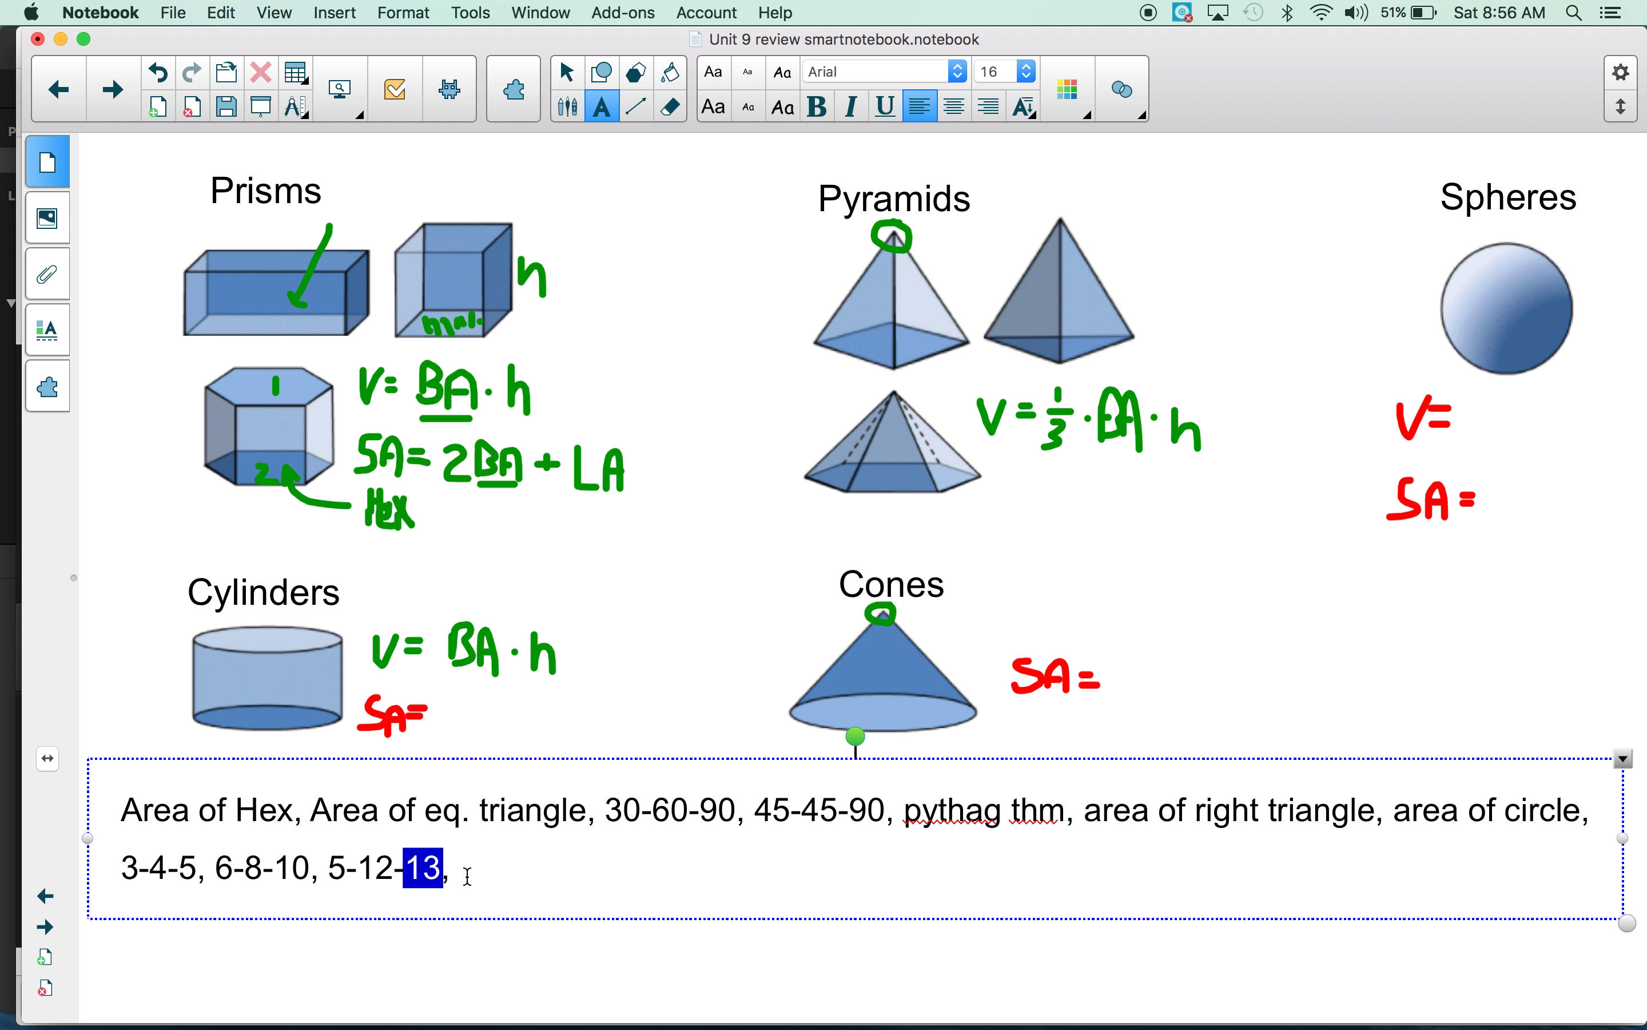
pyautogui.click(468, 875)
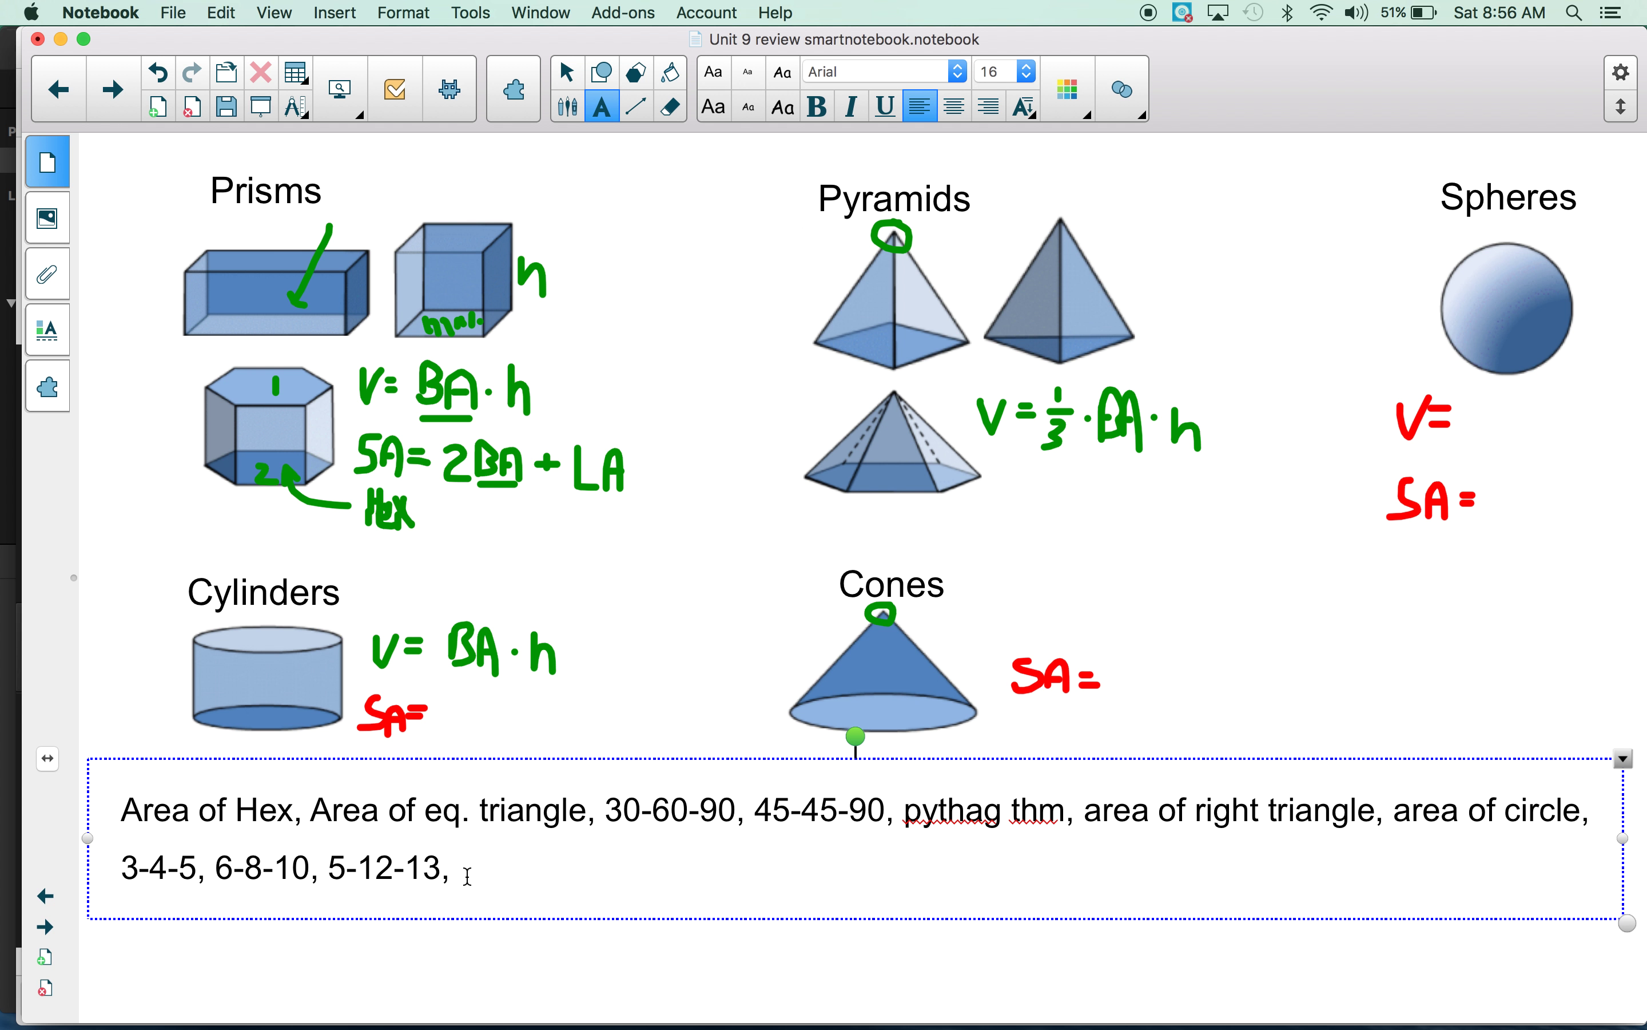